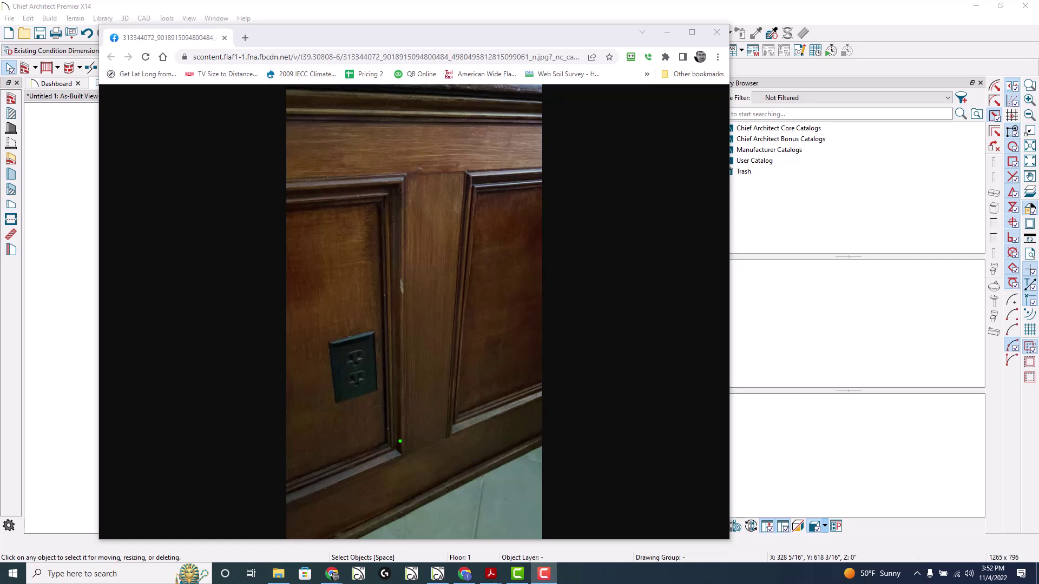
- Study the reference photo's stiles, rails and inner panel molding by marking them up, and close the photo
drag(400, 428, 393, 242)
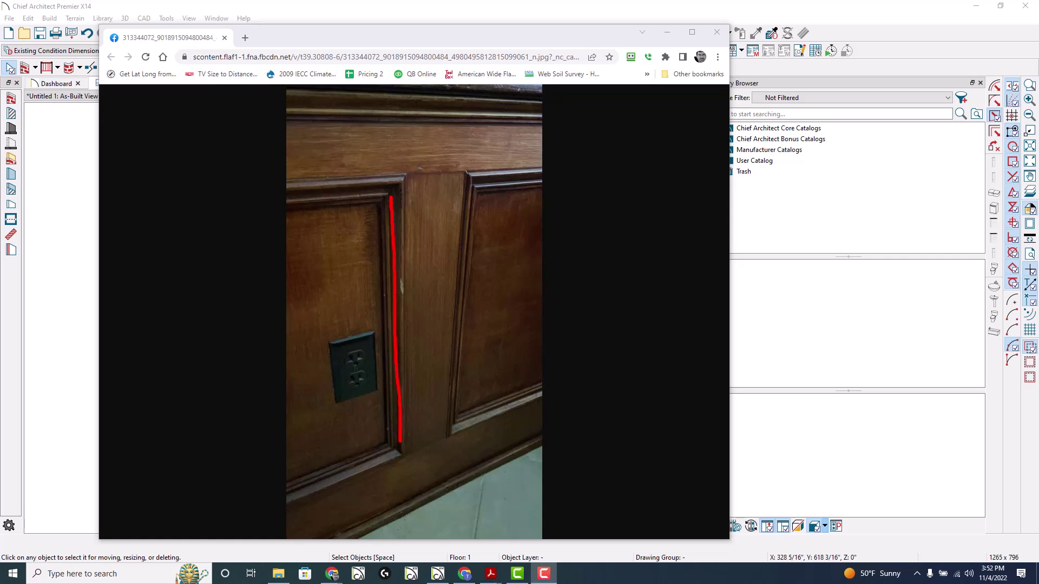
drag(463, 189, 466, 329)
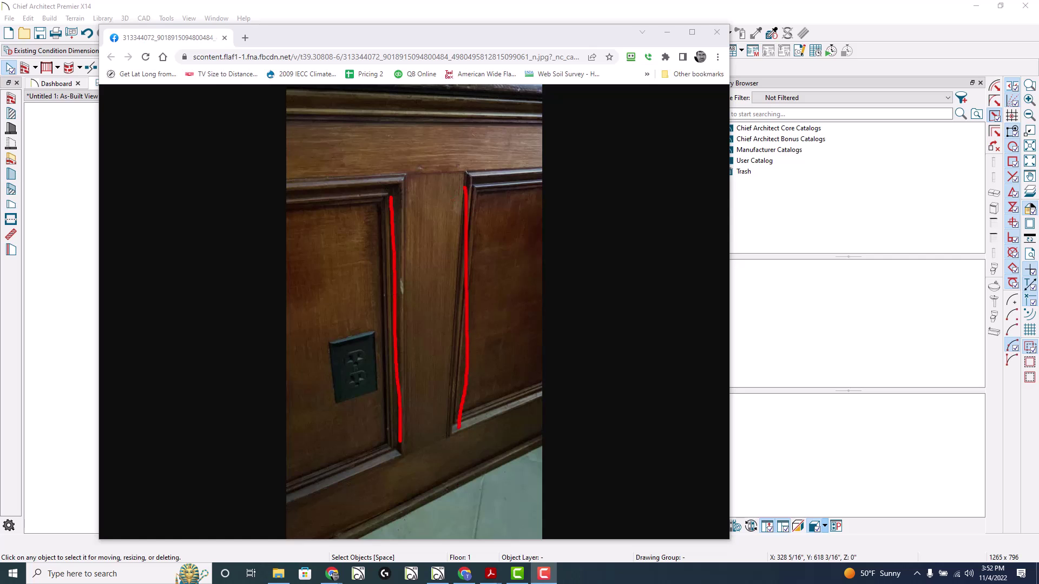
mouse_move(400, 217)
mouse_down()
mouse_move(233, 197)
mouse_move(193, 204)
mouse_move(184, 291)
mouse_move(192, 489)
mouse_move(316, 472)
mouse_up()
mouse_move(399, 367)
mouse_down()
mouse_move(390, 216)
mouse_move(321, 208)
mouse_up()
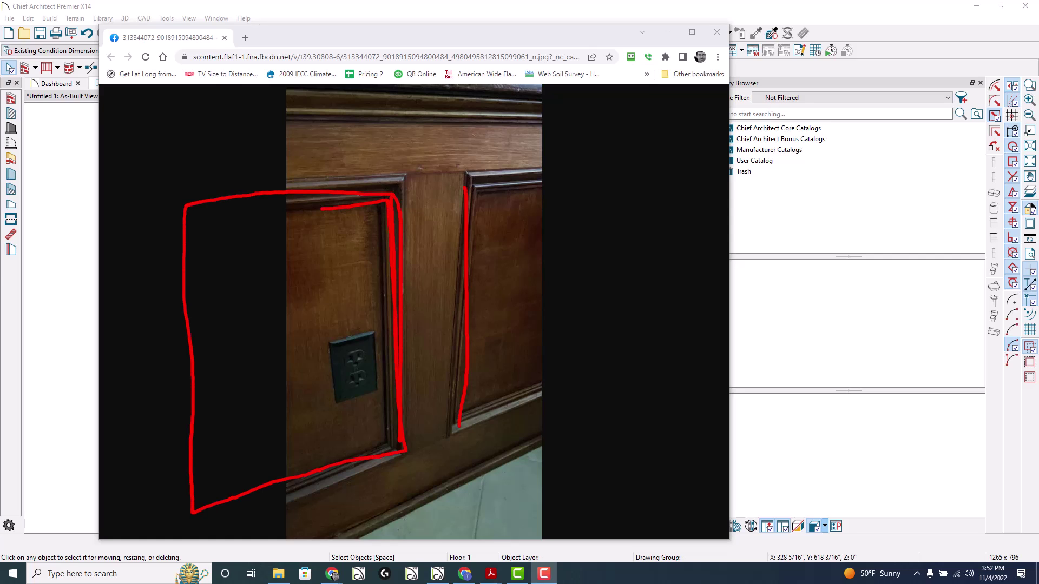
drag(175, 157, 634, 147)
drag(435, 142, 420, 412)
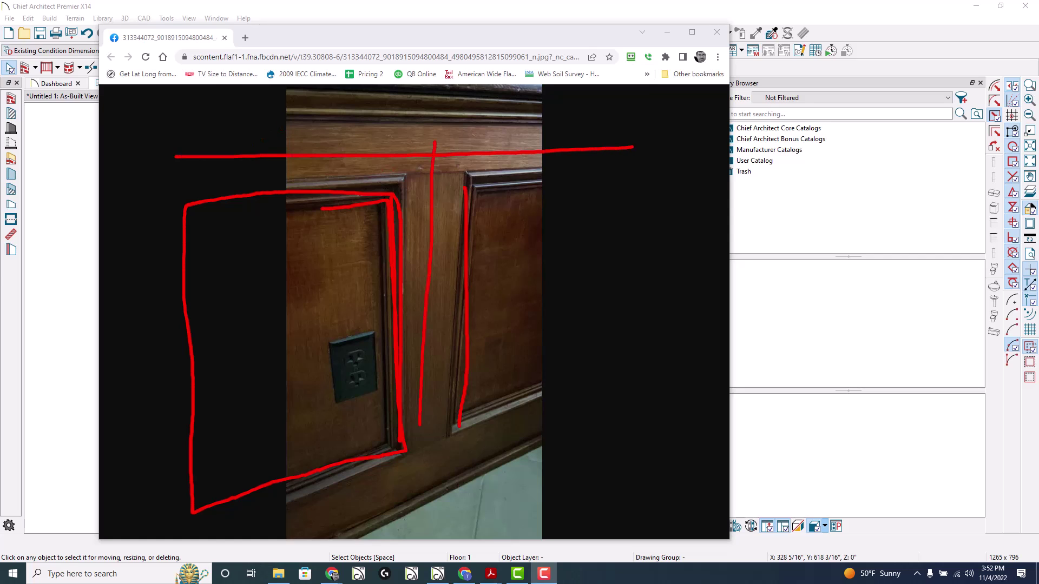
drag(206, 553, 573, 401)
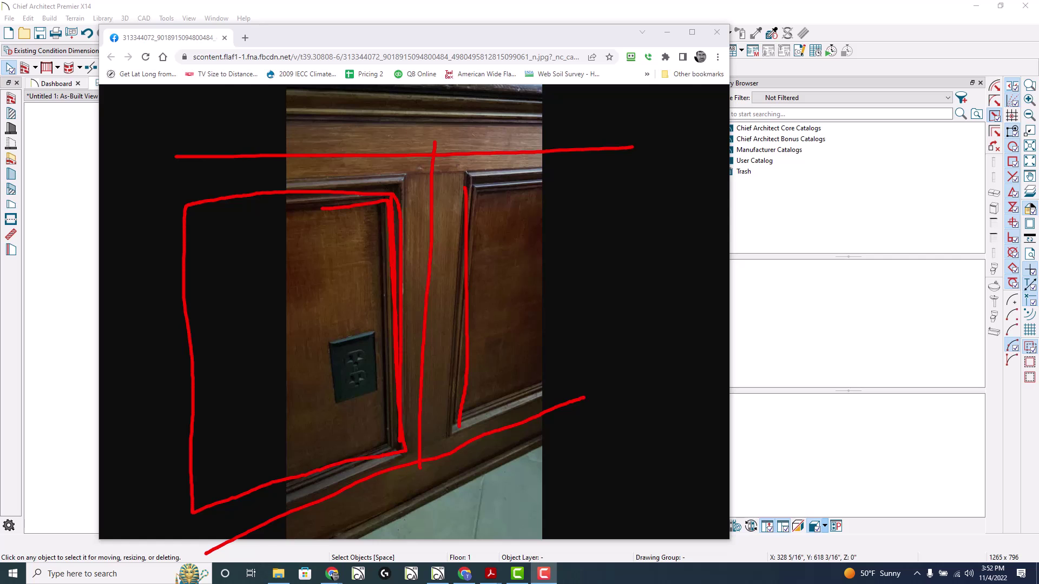
key(Escape)
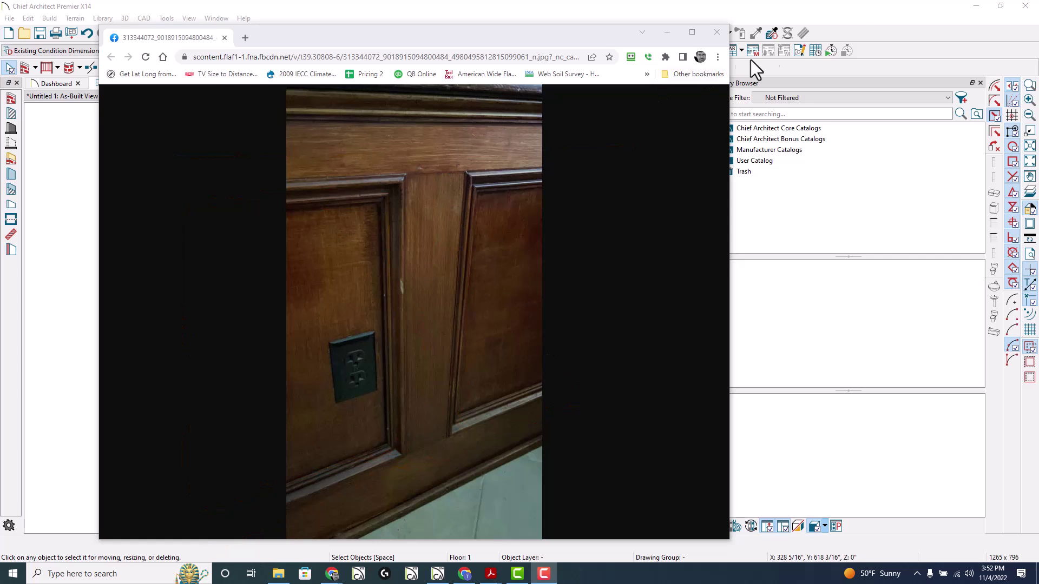
click(717, 32)
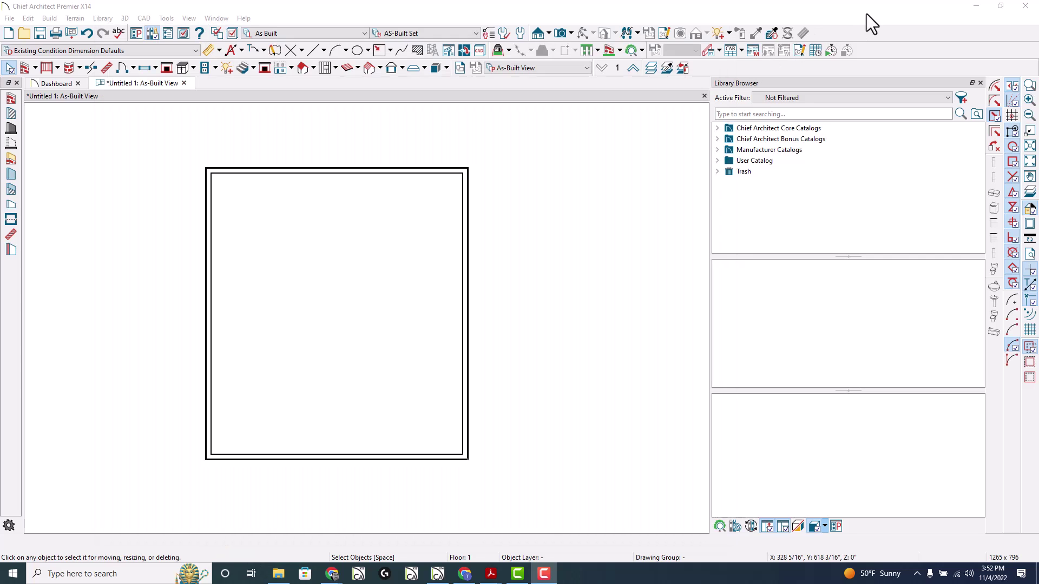
- Create a wall elevation view facing the room's upper wall in the plan
click(549, 33)
click(565, 72)
drag(347, 247, 348, 142)
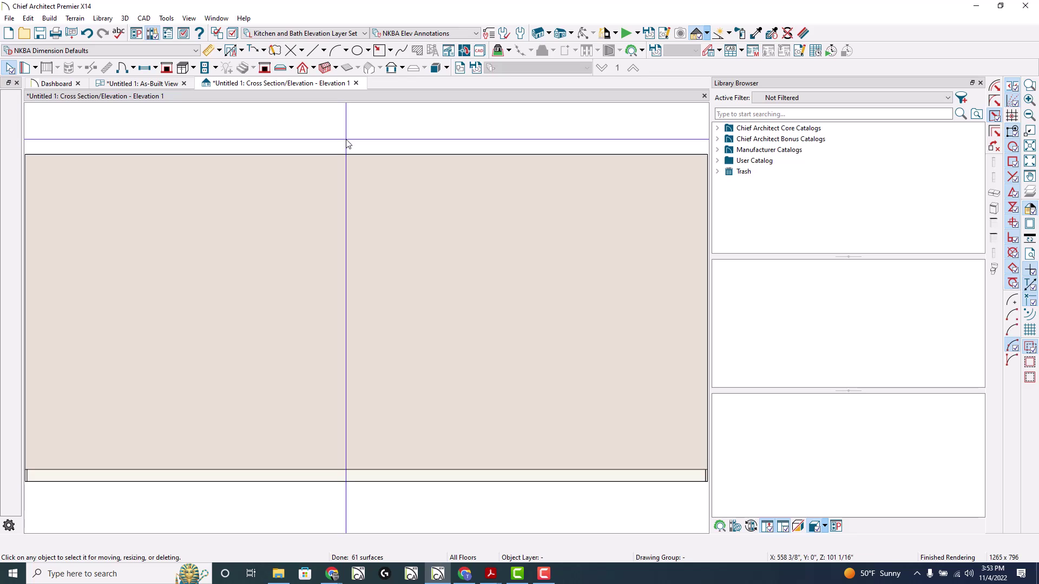
- Make a room molding polyline around the room in the plan from the Default Base Molding, at height 0"
click(159, 85)
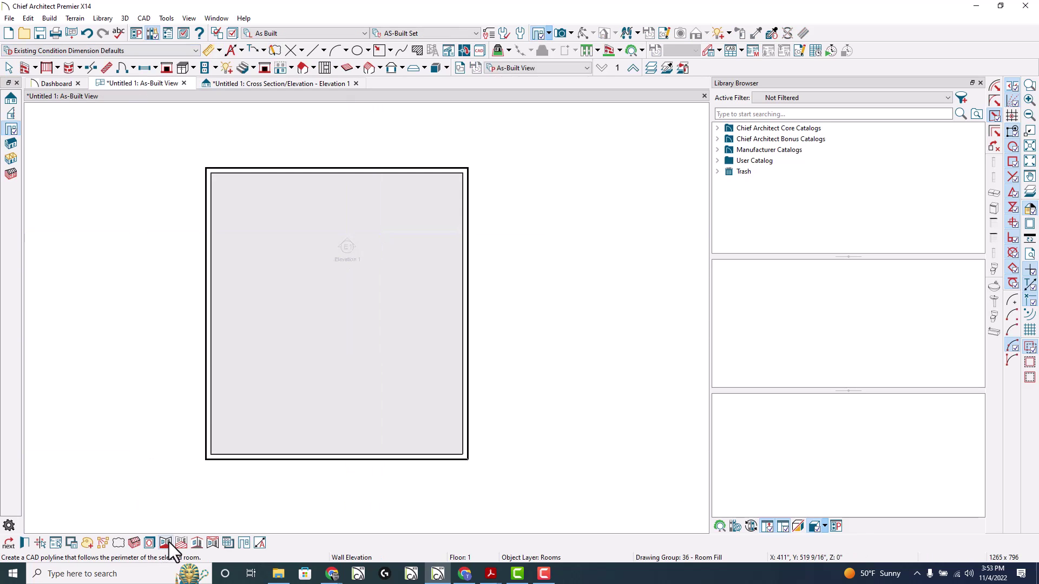
click(198, 543)
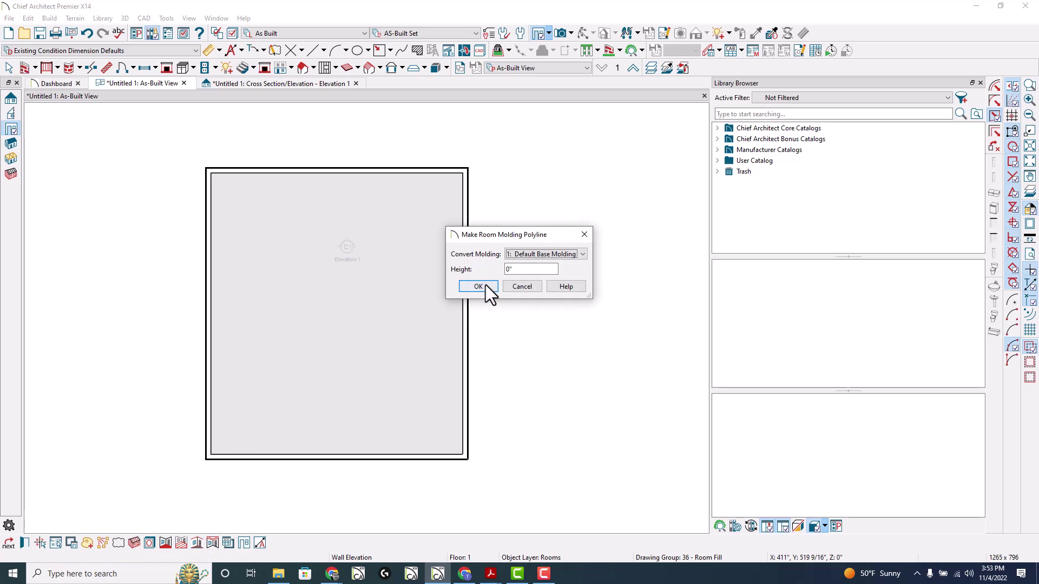
click(479, 287)
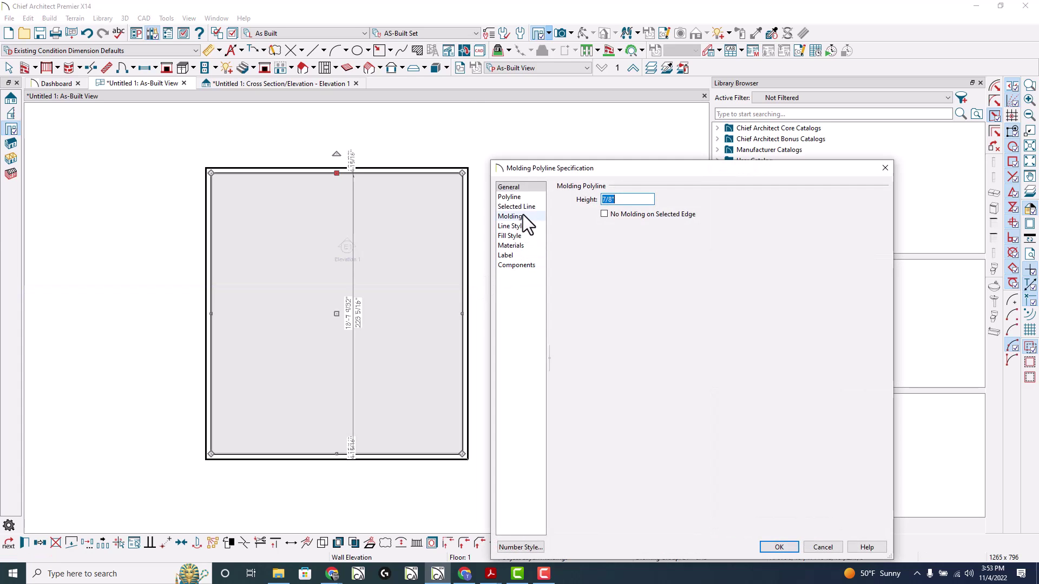
- Duplicate the base molding profile on the polyline and give the copy a vertical offset of 36"
click(523, 215)
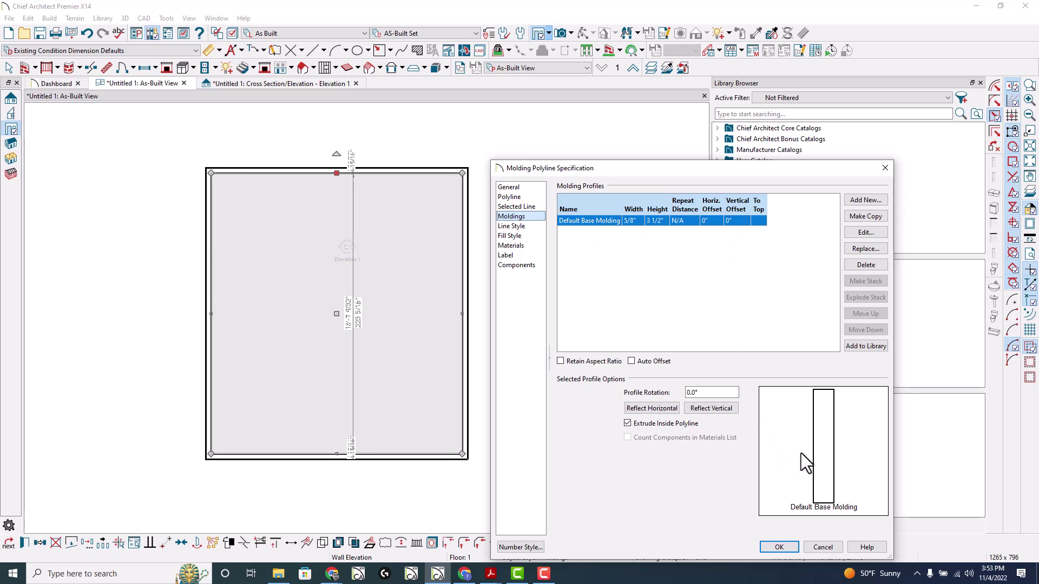
click(862, 214)
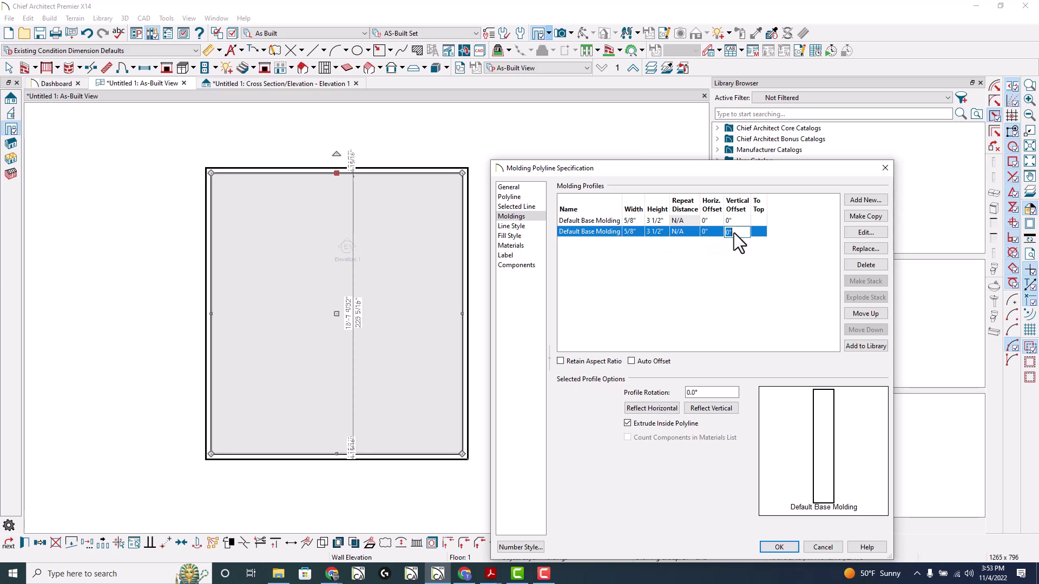
key(Return)
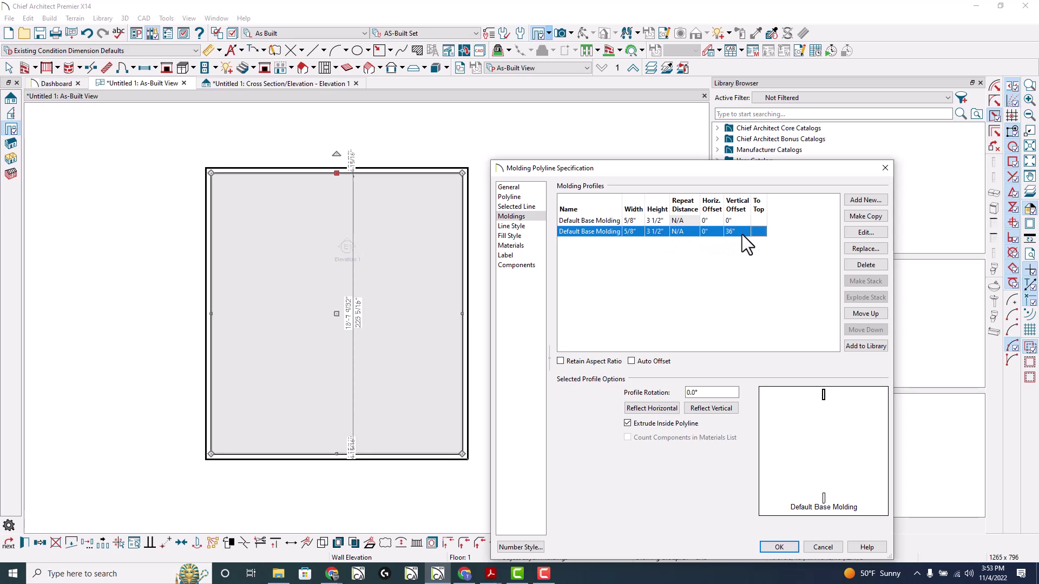
click(790, 549)
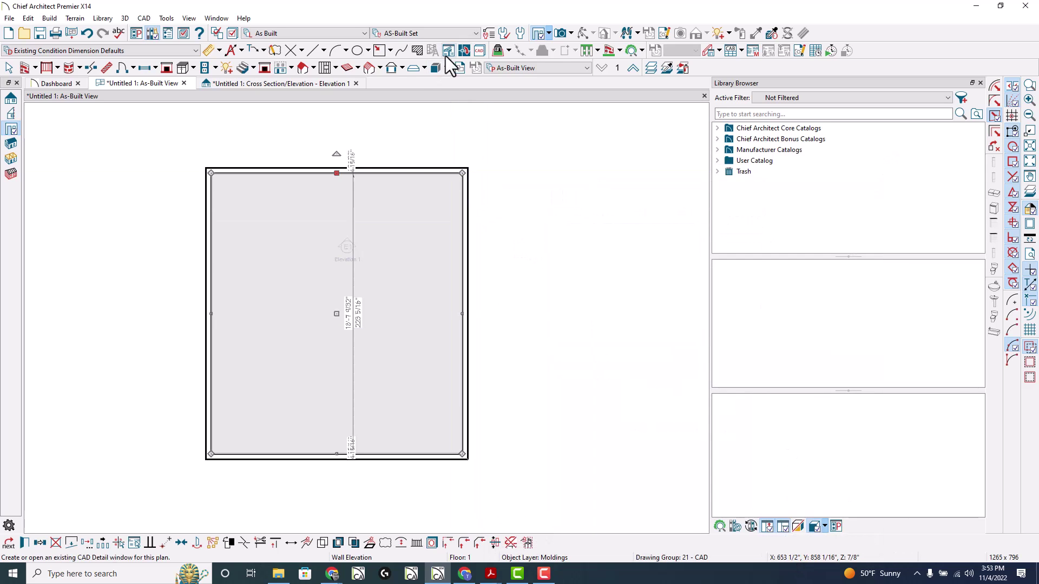
- In the wall elevation, draw a 3D solid stile 5.5" wide between the two moldings and turn on display of its CAD, Default layer
click(303, 85)
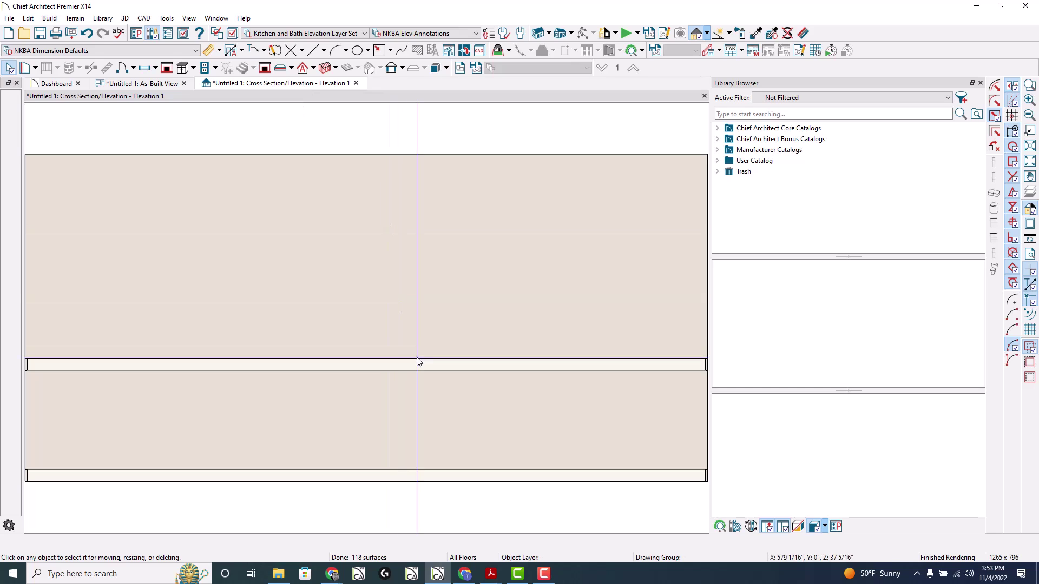
click(25, 67)
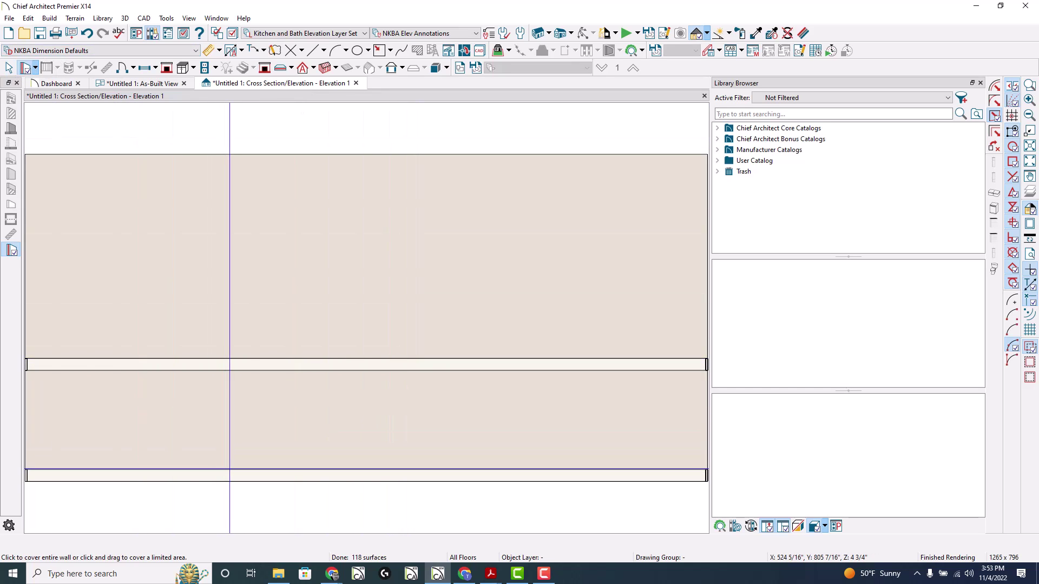
click(435, 69)
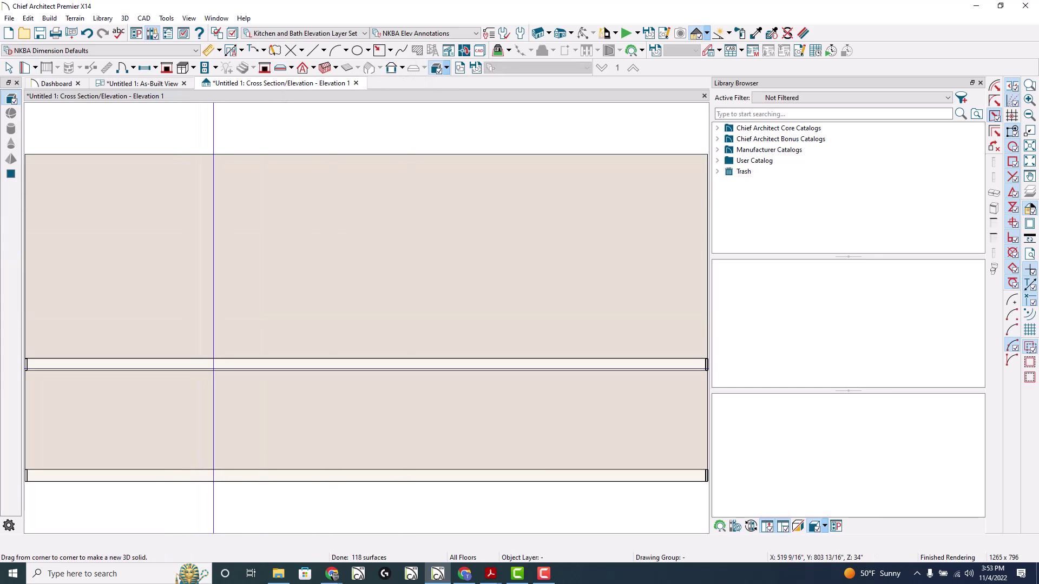
drag(213, 370, 228, 470)
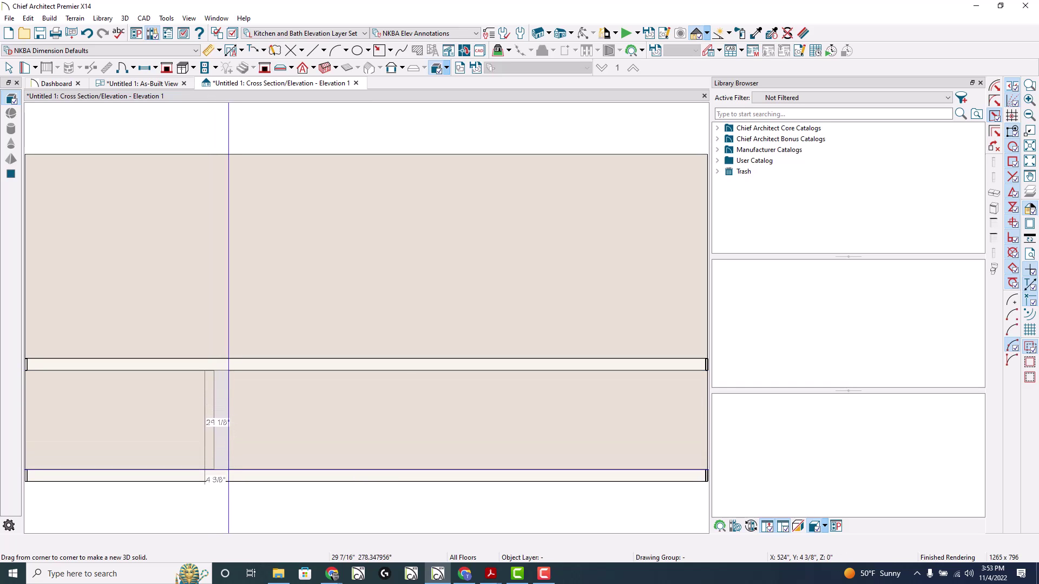
key(Tab)
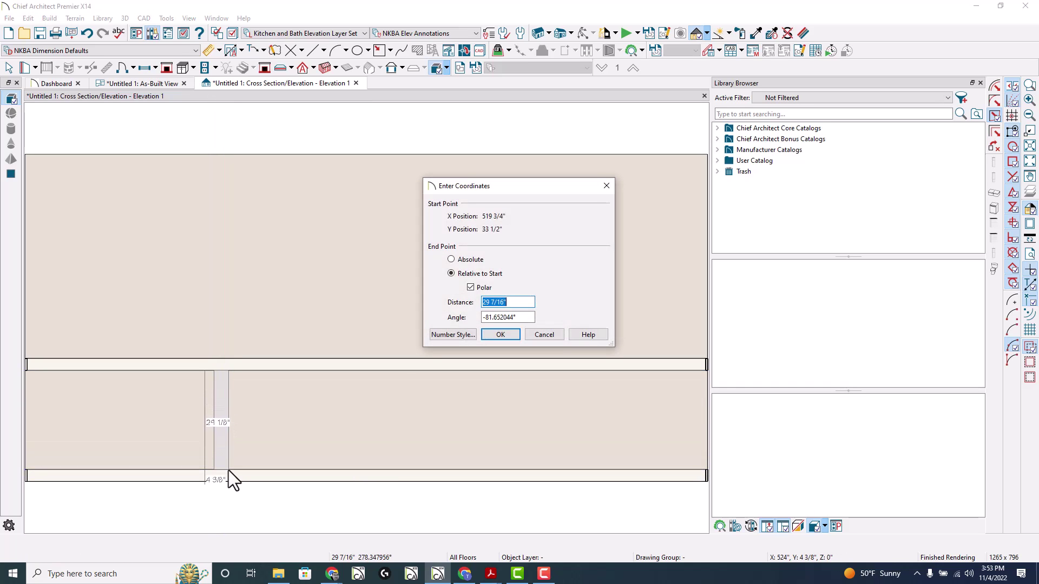
click(482, 288)
double_click(498, 302)
text(5.5)
key(Return)
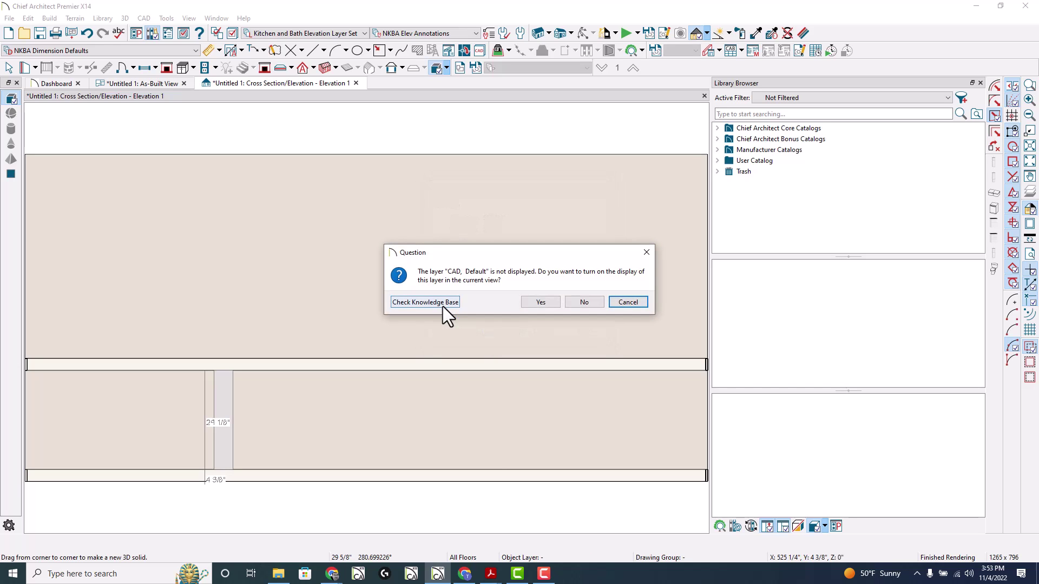
click(519, 302)
key(space)
- Copy the stile twice along the wall, once to the wall's left end and once to the right of the original
click(228, 419)
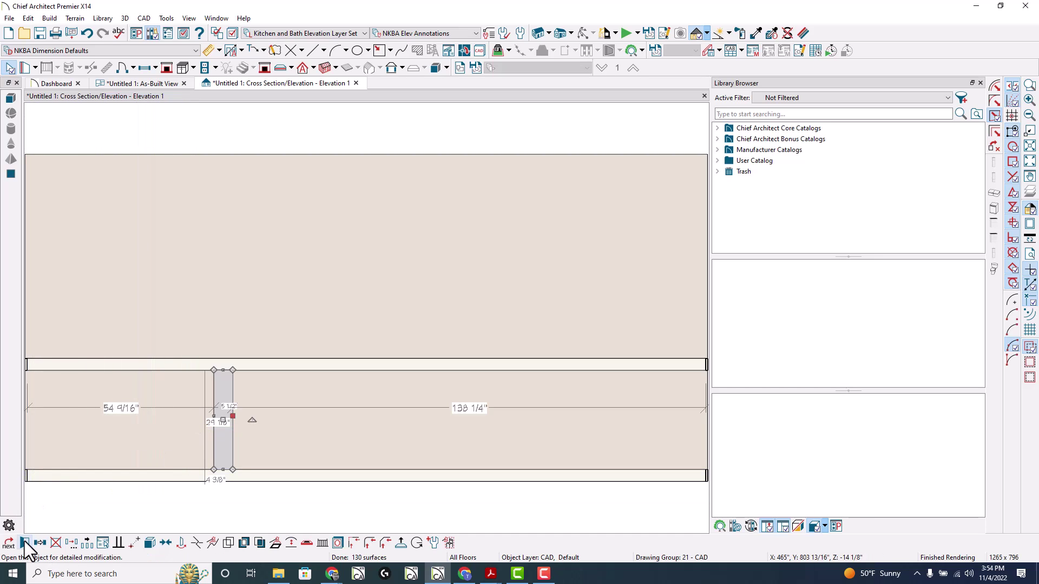
click(38, 543)
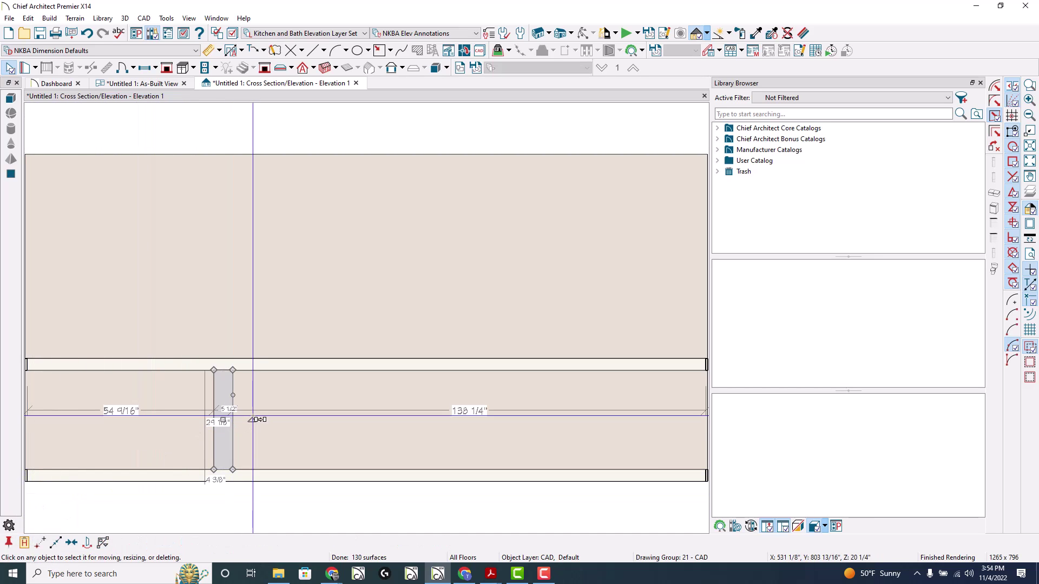
drag(225, 420, 32, 421)
click(216, 418)
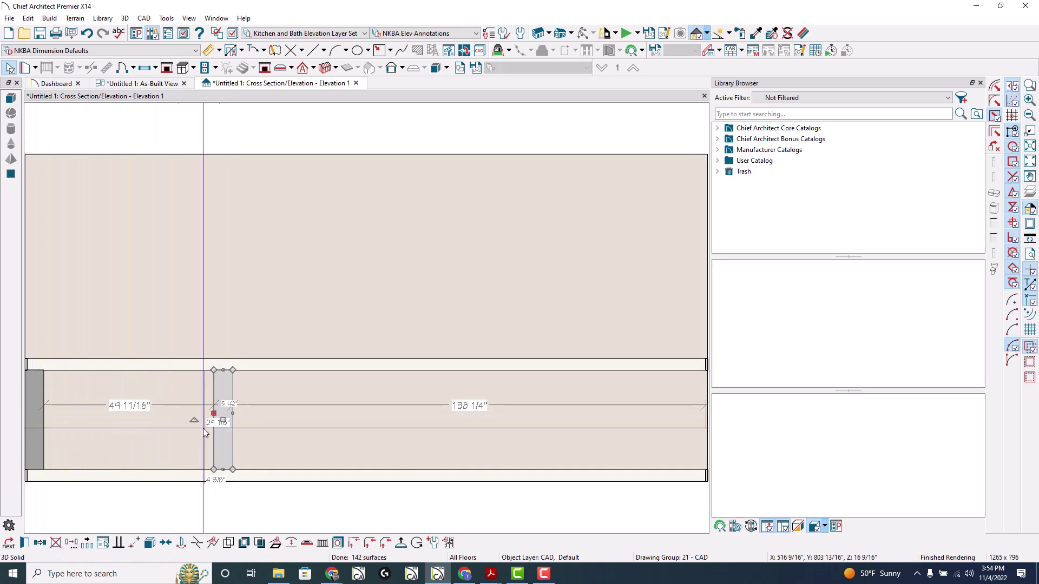
click(41, 542)
drag(222, 414, 403, 417)
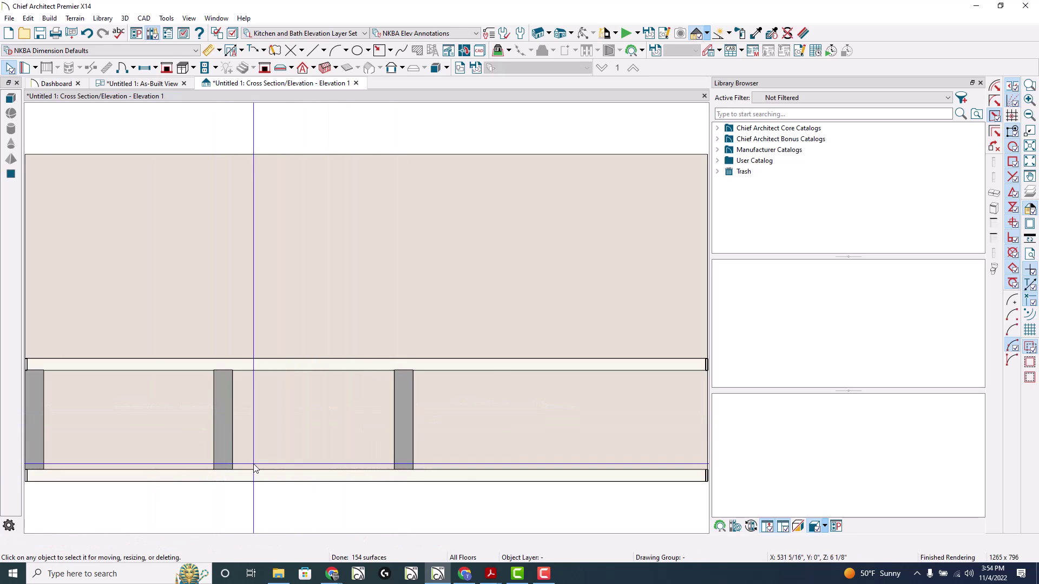
- Create a full camera view from the plan toward the wall with the stiles, and return to the wall elevation
click(167, 84)
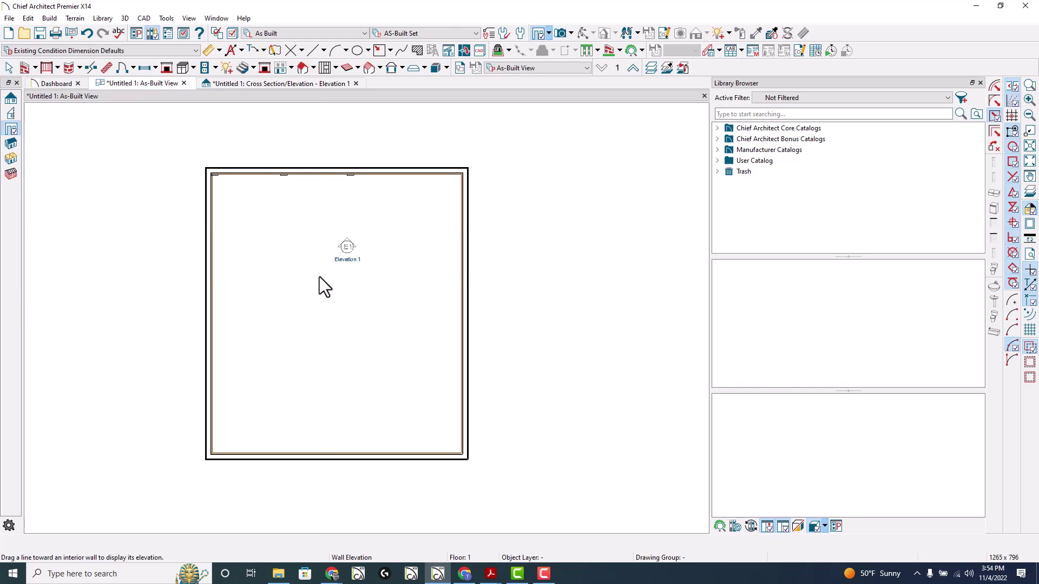
drag(334, 348, 302, 220)
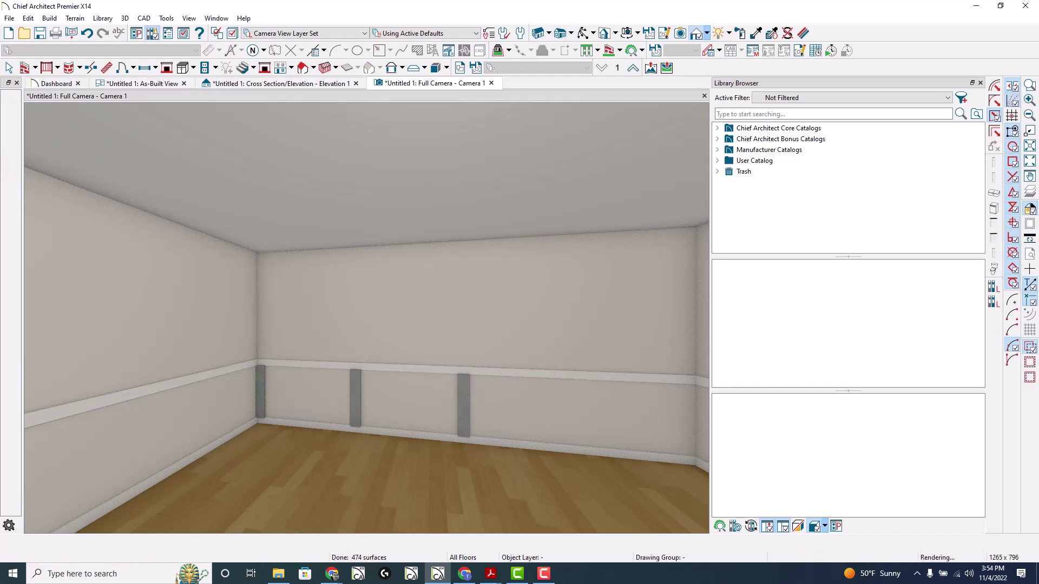
click(326, 84)
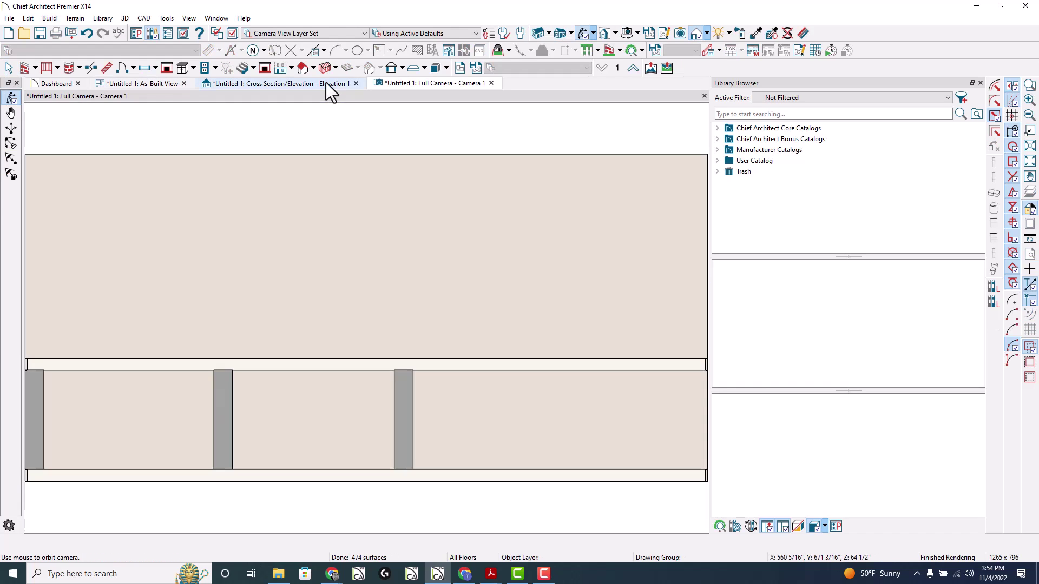
- Draw a rectangular polyline filling the opening between the middle and right stiles, from the base molding to the upper molding
click(379, 50)
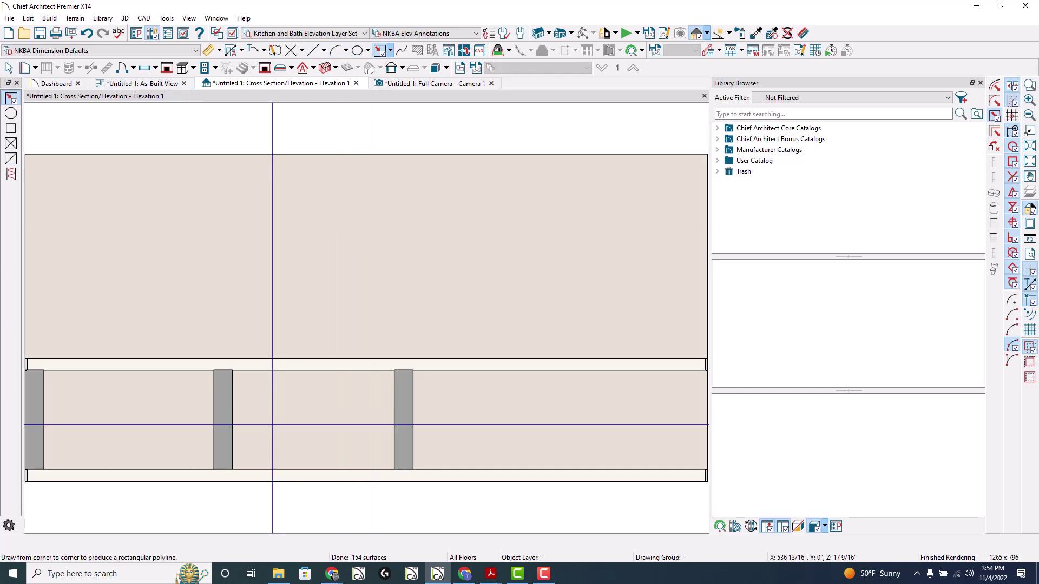
scroll(265, 425, up, 3)
drag(224, 473, 505, 320)
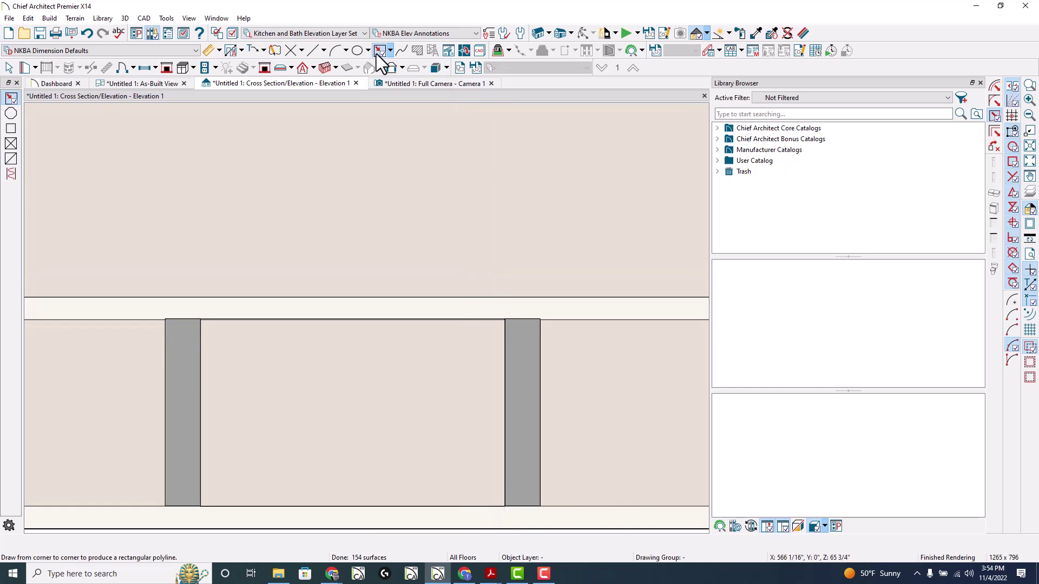
- Lower the rectangle's top edge to the underside of the upper molding, making the rectangle about 29 1/16" tall
click(474, 320)
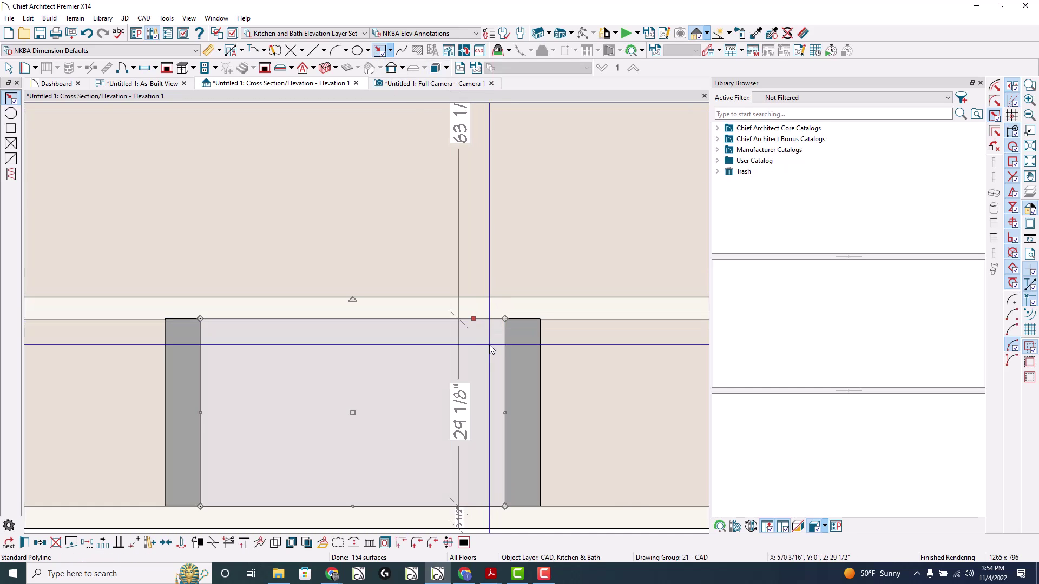
scroll(498, 339, up, 2)
scroll(504, 304, up, 3)
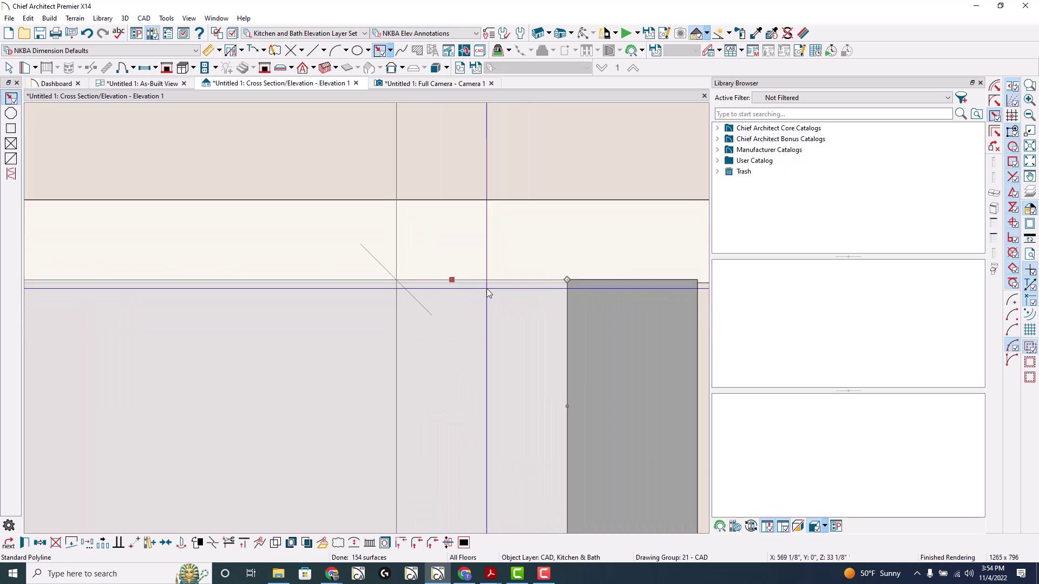
drag(453, 277, 463, 286)
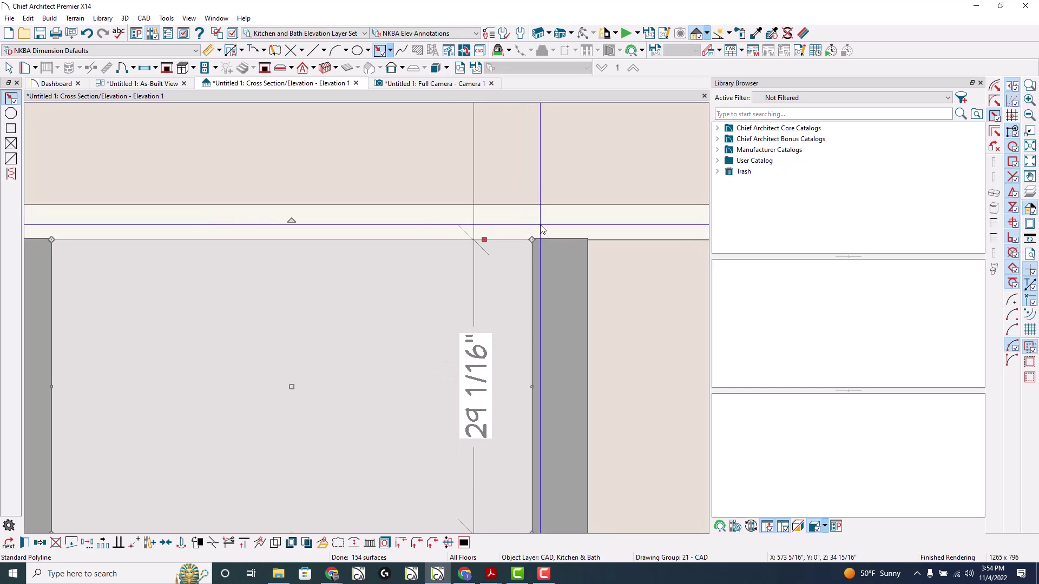
scroll(541, 225, down, 1)
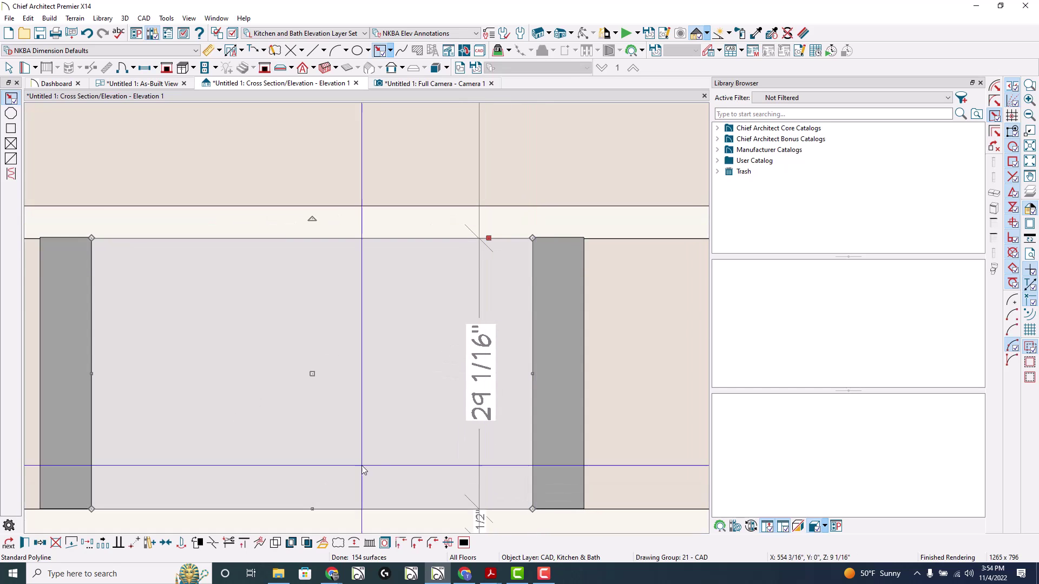
- Convert the rectangular polyline between the middle and right stiles into a 3D molding polyline
click(321, 543)
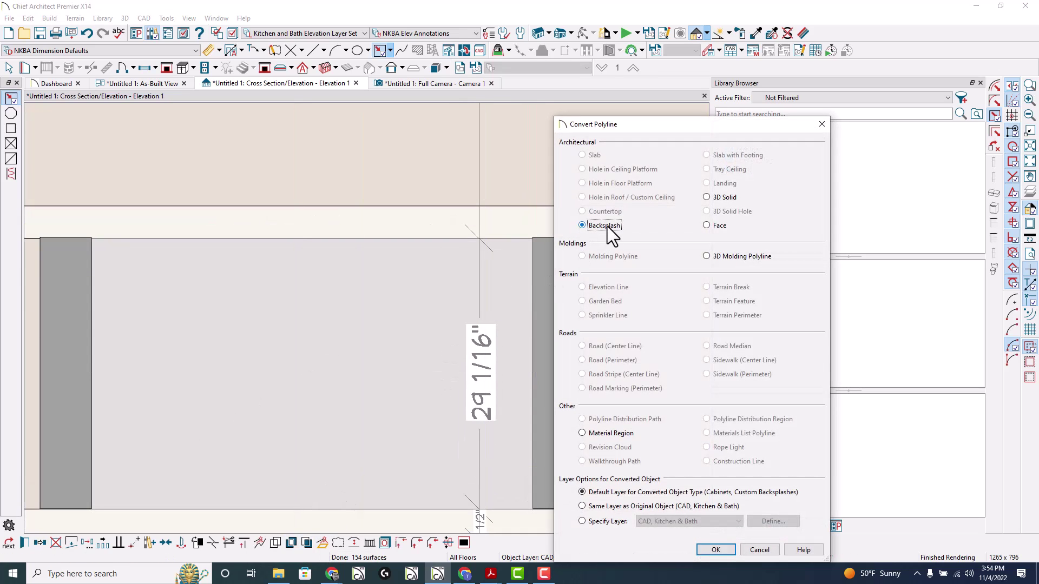
click(725, 257)
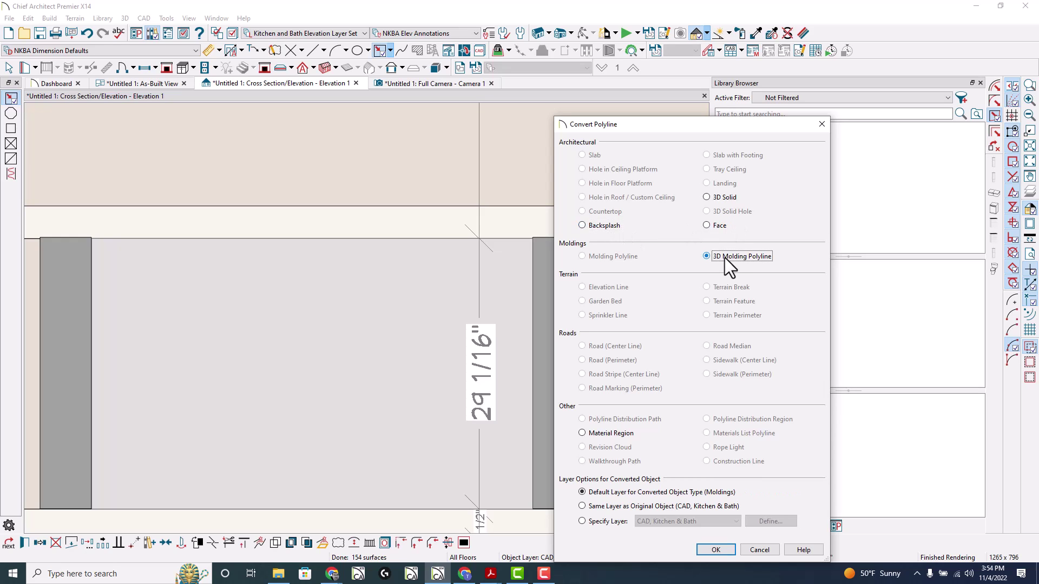
click(714, 548)
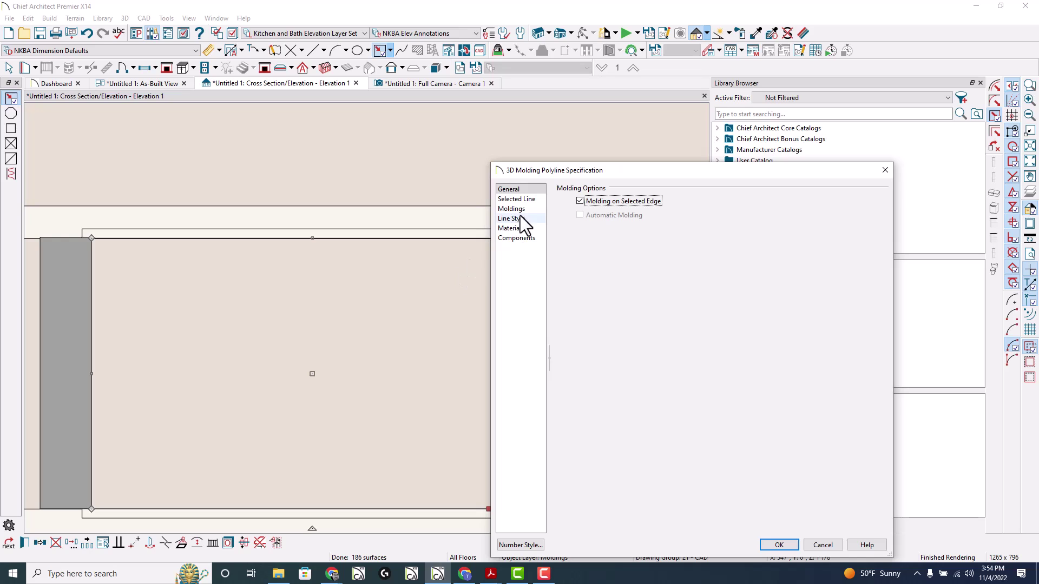
- Start replacing the polyline's default molding profile from the core catalog's architectural Moldings, Profiles, Extrusions library
click(519, 209)
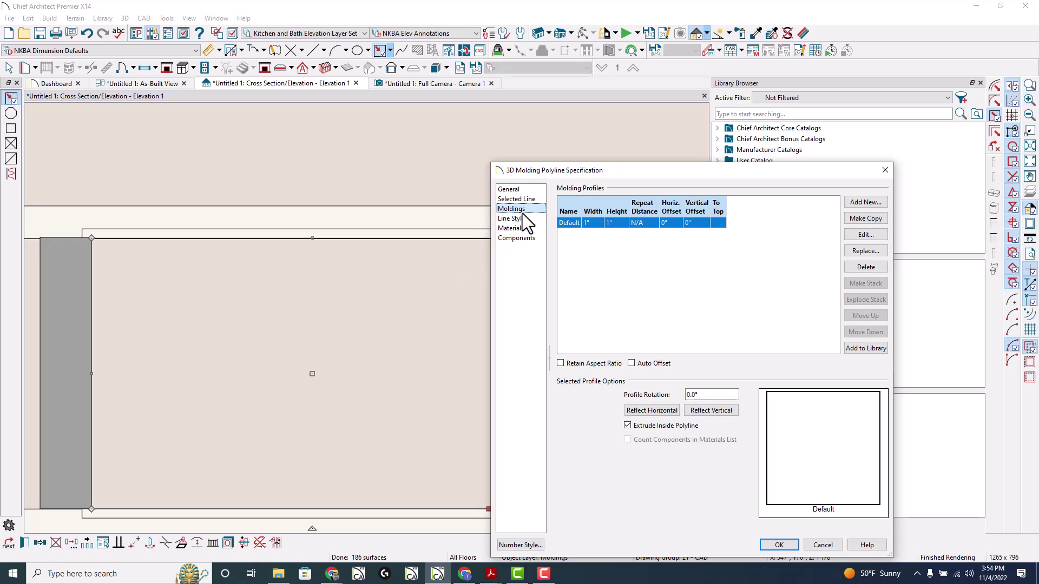
click(865, 252)
click(392, 158)
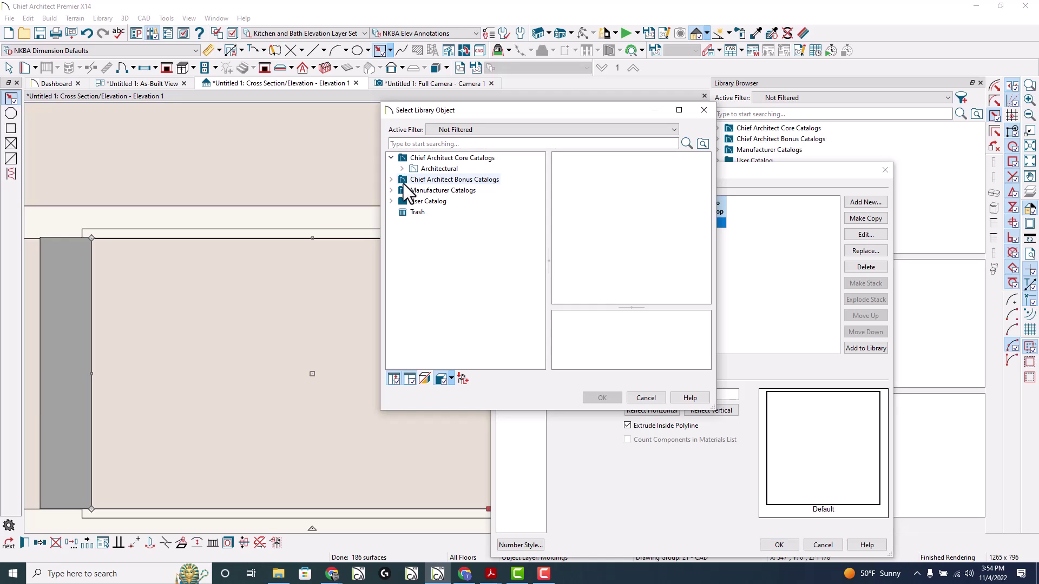
click(403, 169)
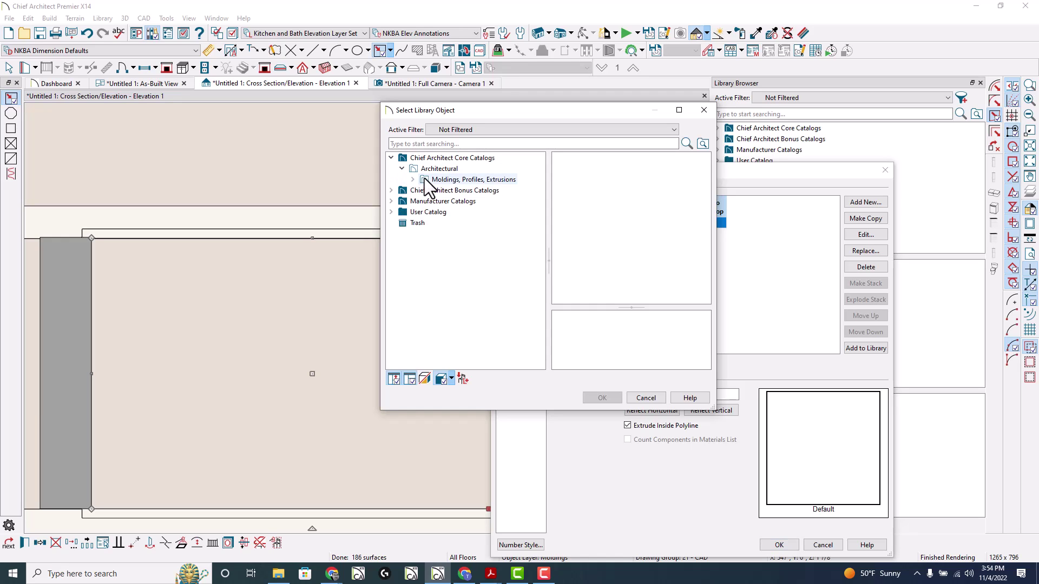
click(430, 180)
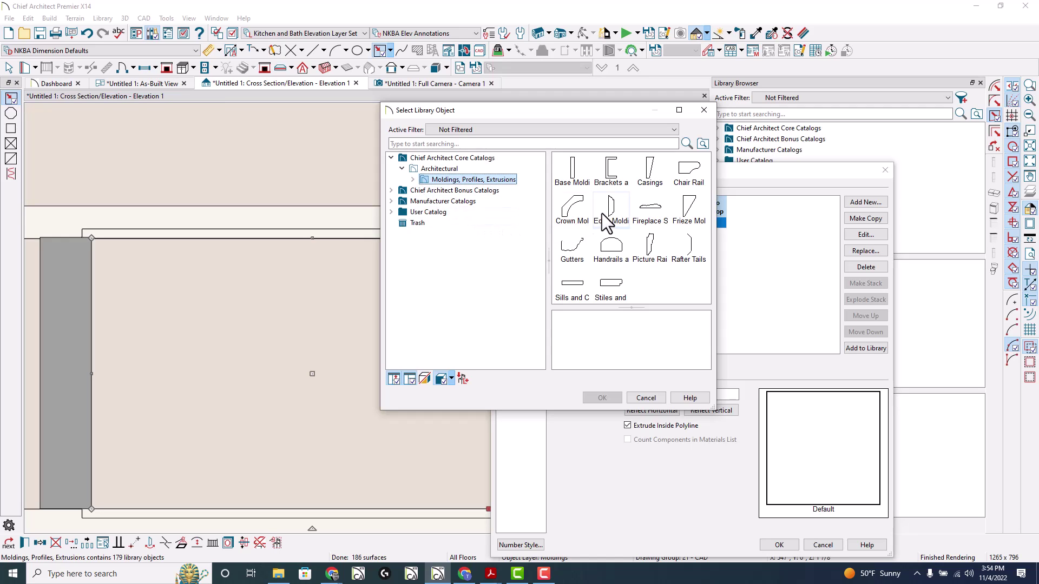
- Browse the picture rail, crown molding, casing, and stile and rail profiles for a suitable inner molding
double_click(649, 249)
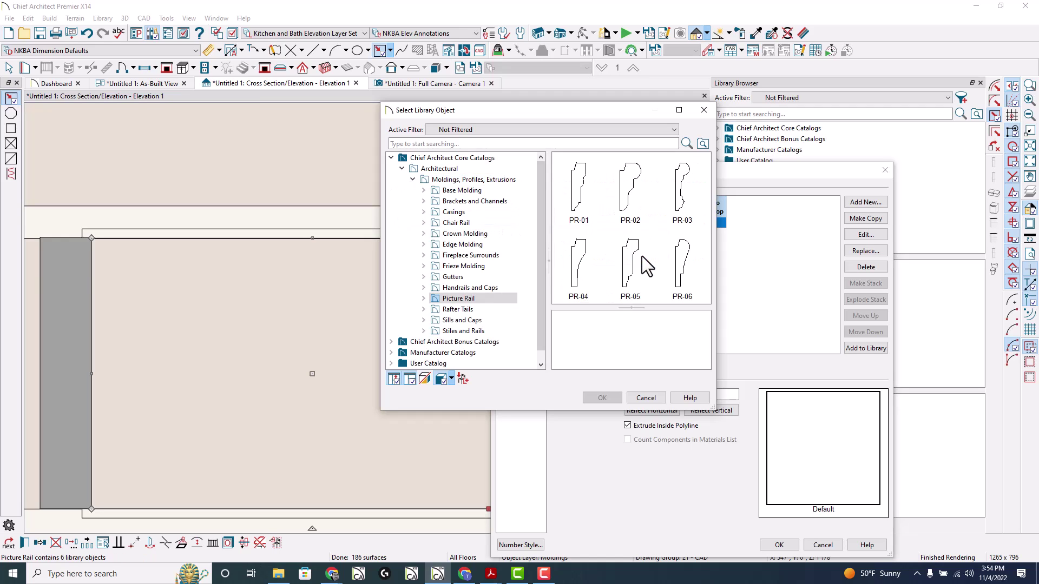
click(470, 233)
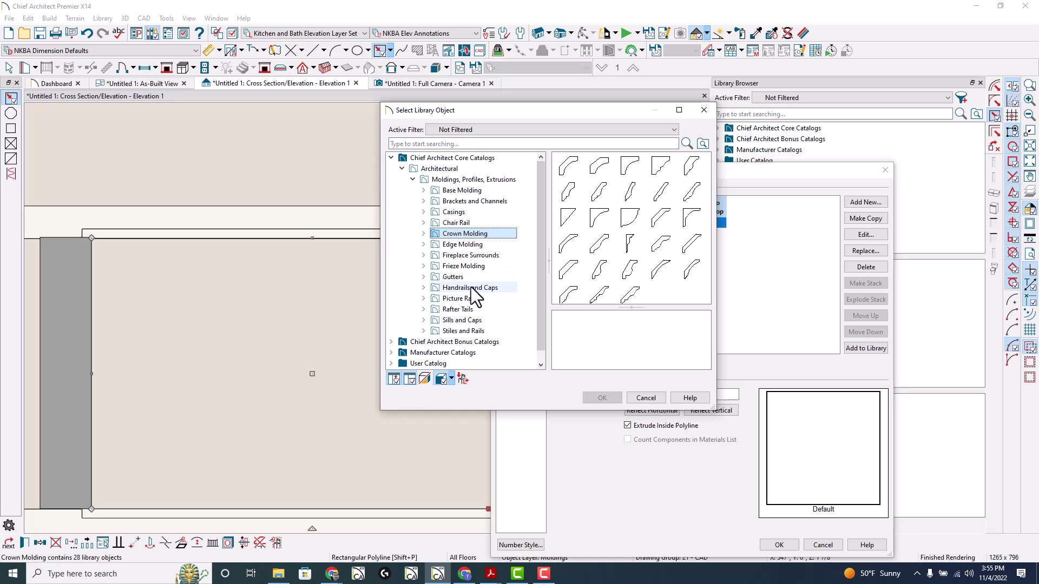
click(469, 200)
click(467, 210)
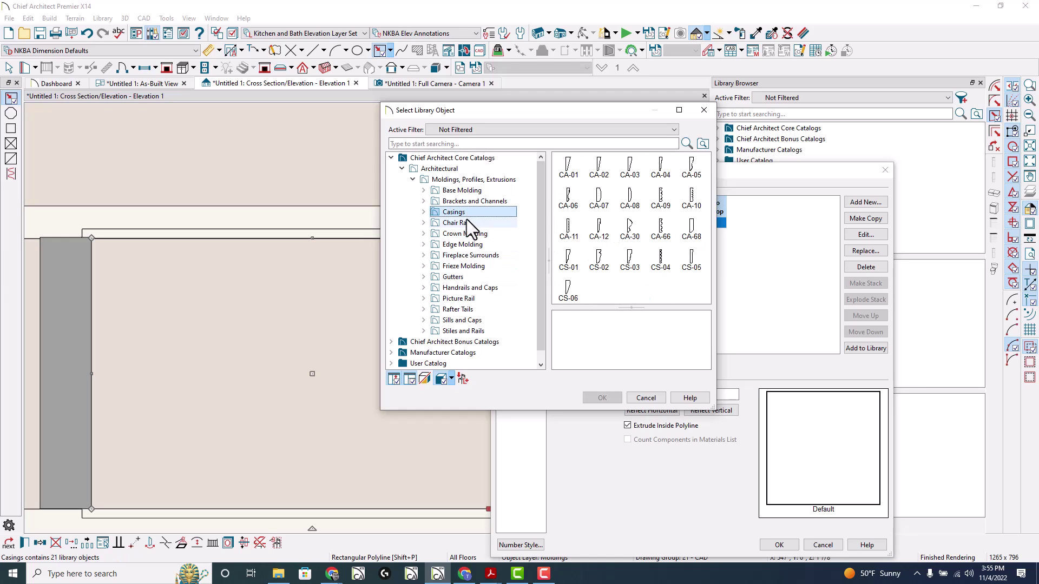
click(631, 232)
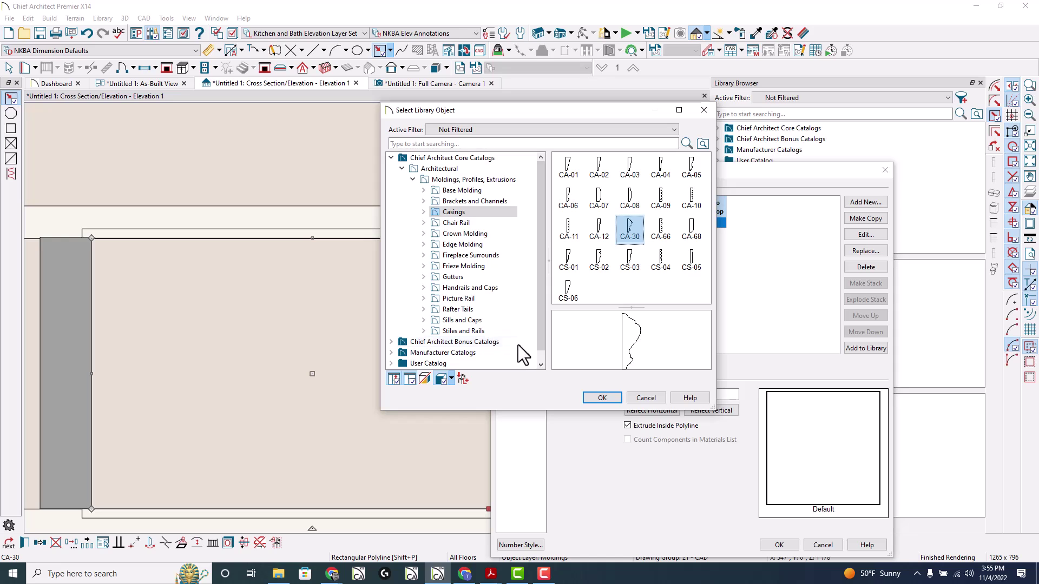
click(476, 331)
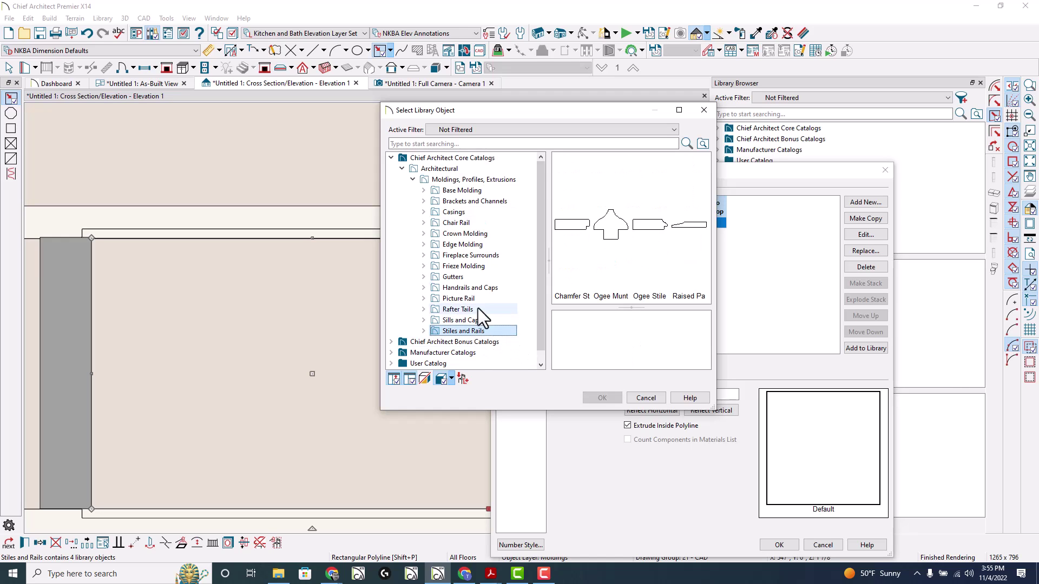
click(483, 203)
click(480, 212)
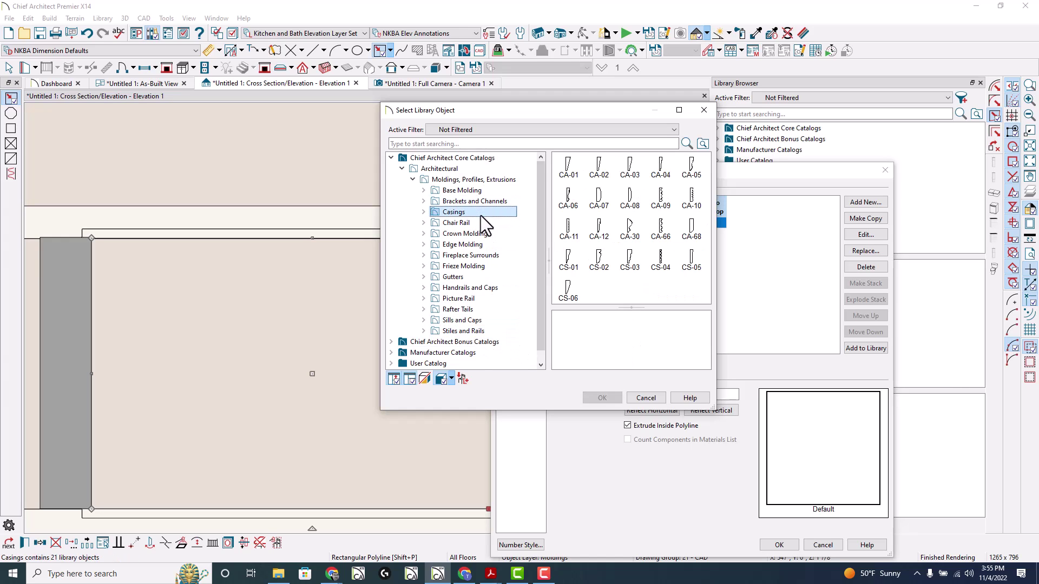
- Replace the polyline's default profile with the chair rail profile CA-29
click(481, 222)
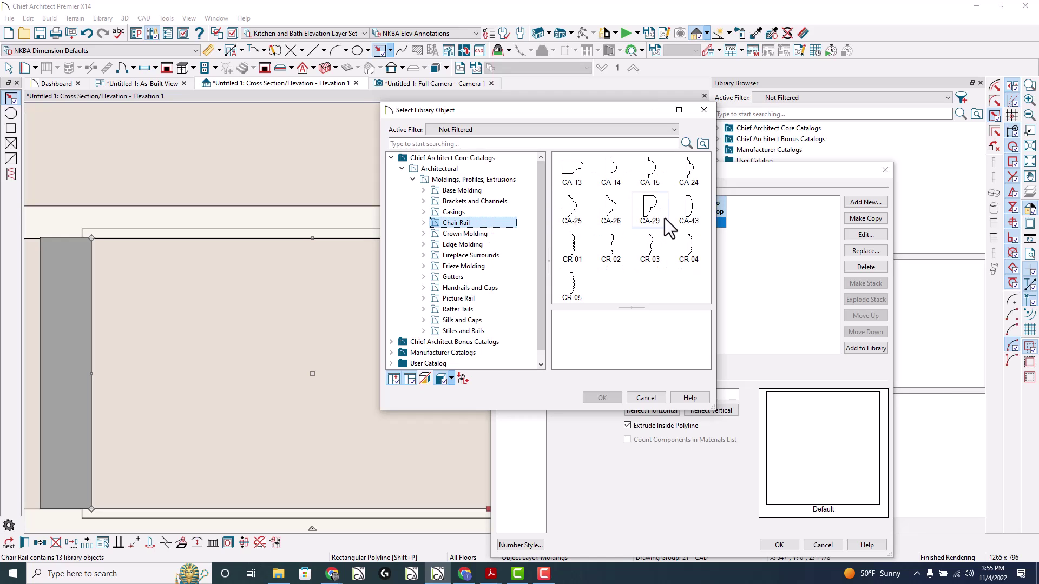
click(651, 210)
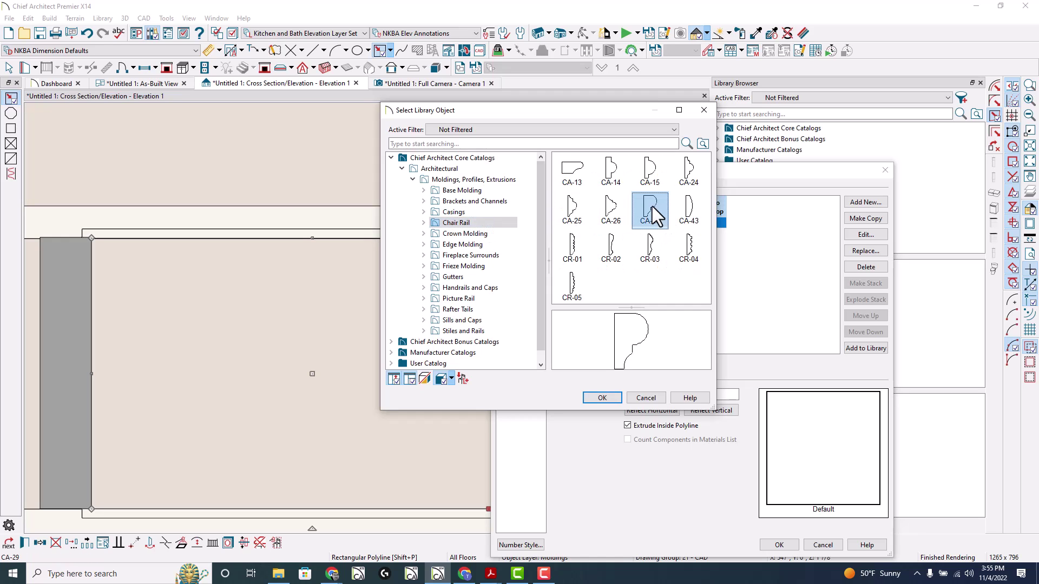
click(604, 398)
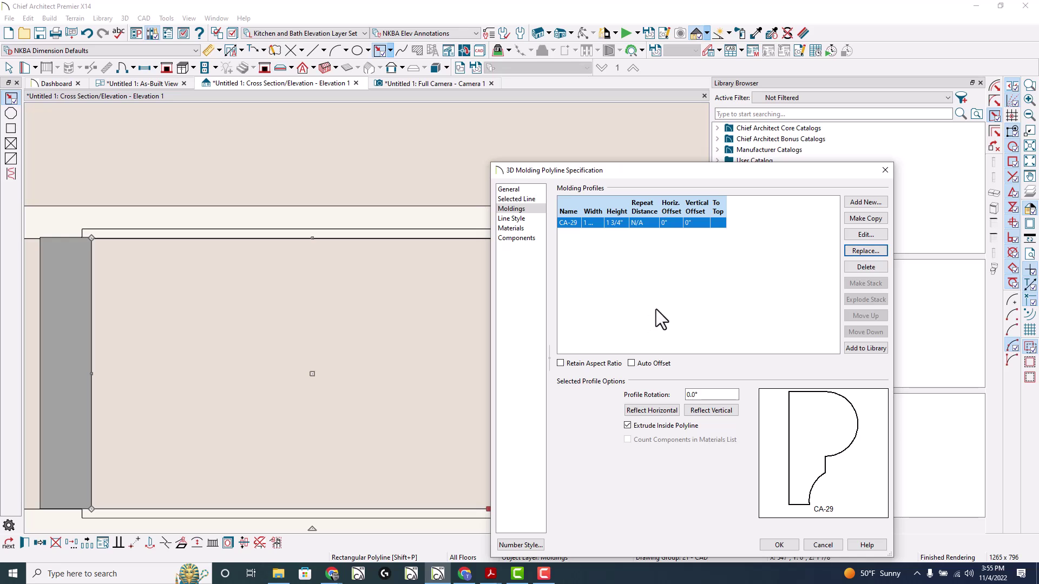
- Turn off extruding inside the polyline for the CA-29 profile and apply the molding specification
click(648, 426)
click(644, 428)
click(647, 427)
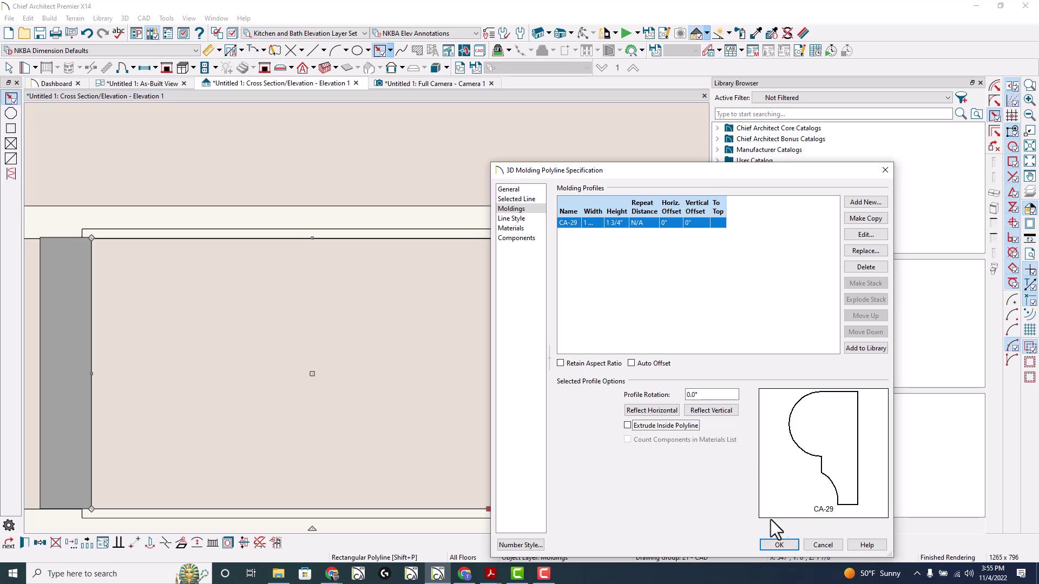
click(778, 545)
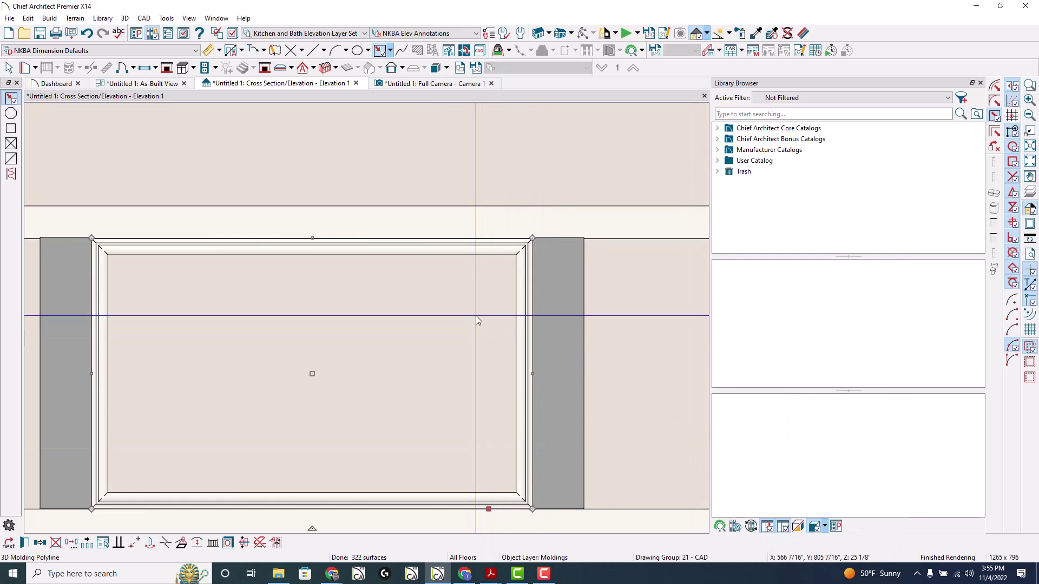
- Inspect the molding frame between the stiles up close in the full camera view
click(445, 86)
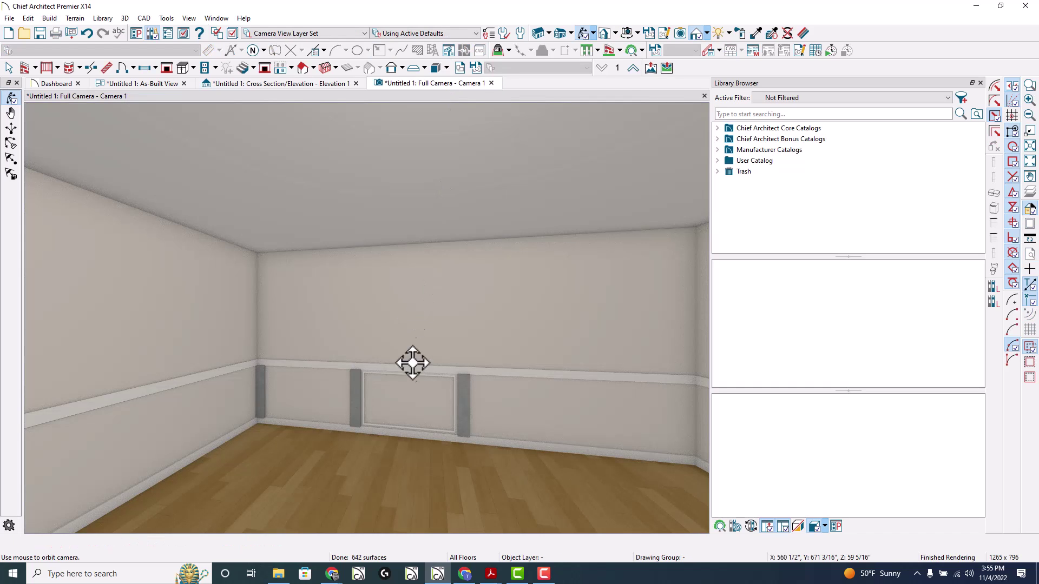
scroll(422, 416, up, 3)
scroll(423, 416, up, 5)
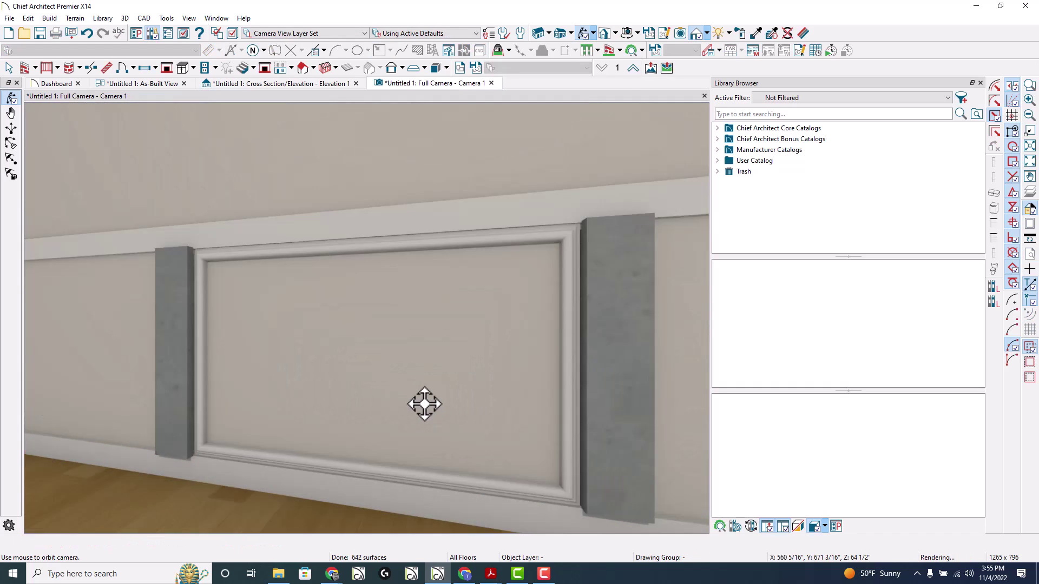
scroll(425, 404, down, 5)
scroll(575, 274, up, 4)
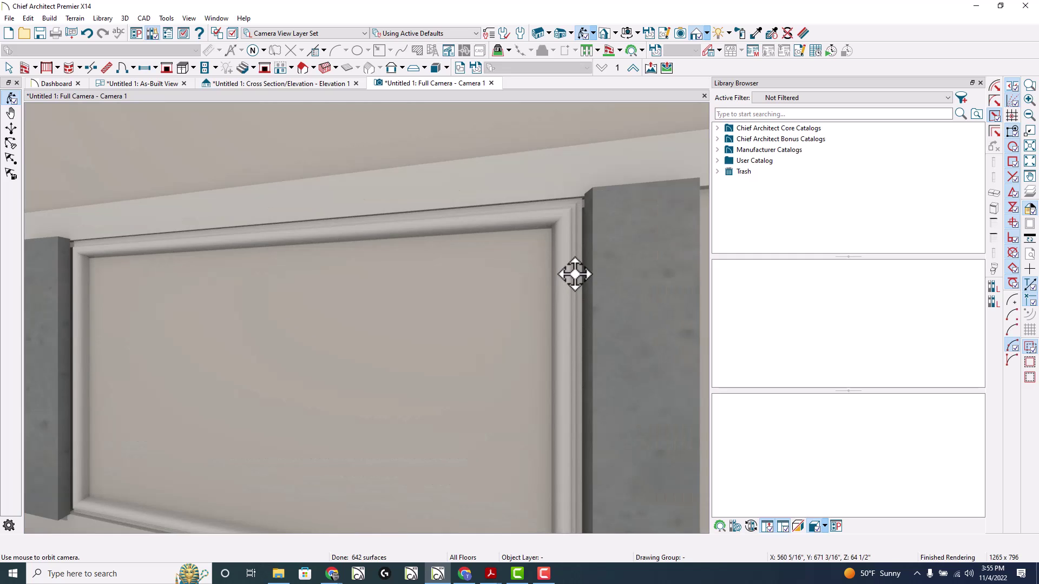
scroll(575, 275, down, 4)
- Try reflecting the molding frame's CA-29 profile horizontally
click(563, 268)
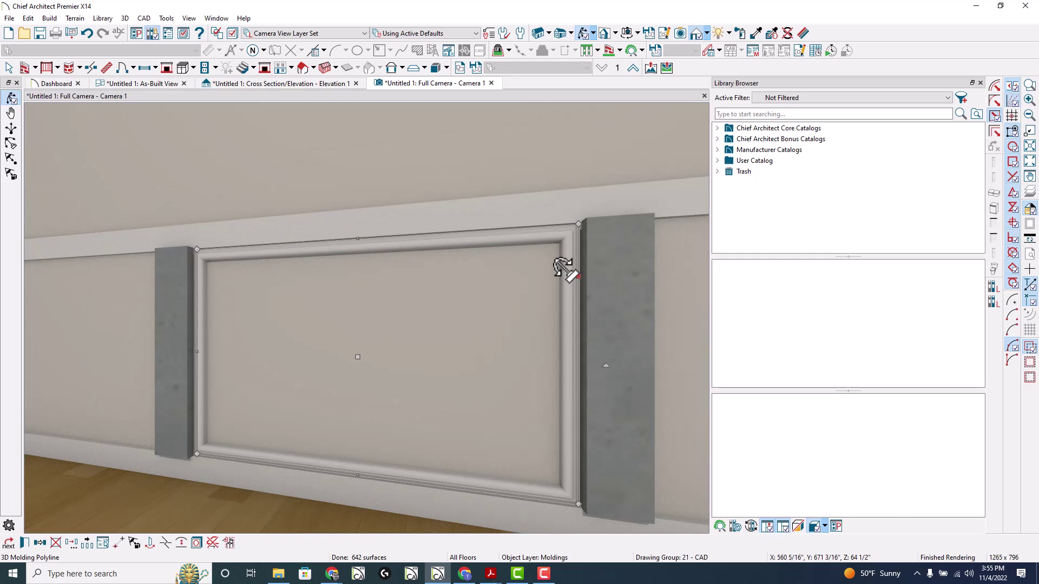
double_click(576, 281)
click(528, 208)
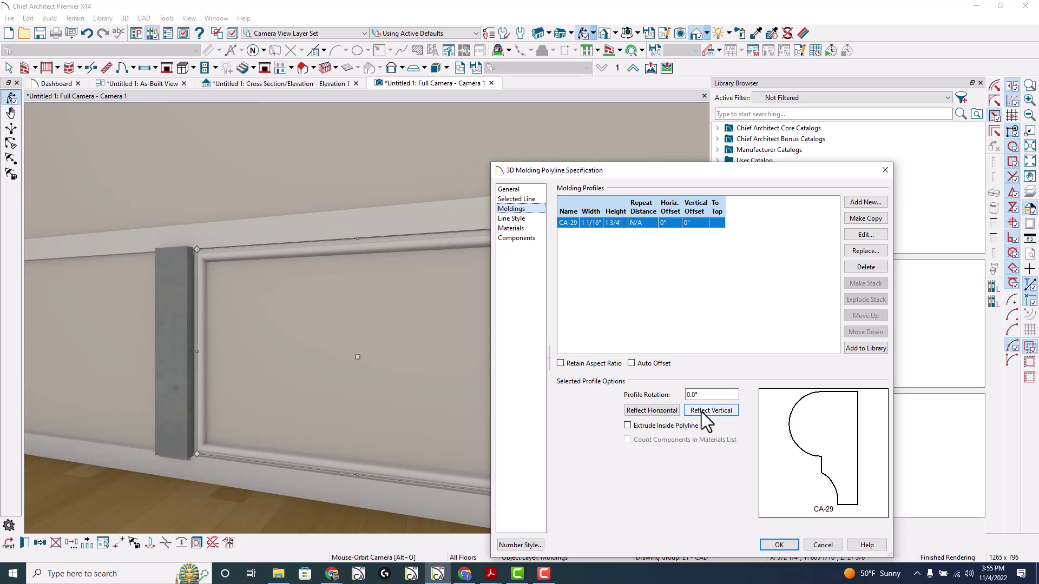
click(663, 411)
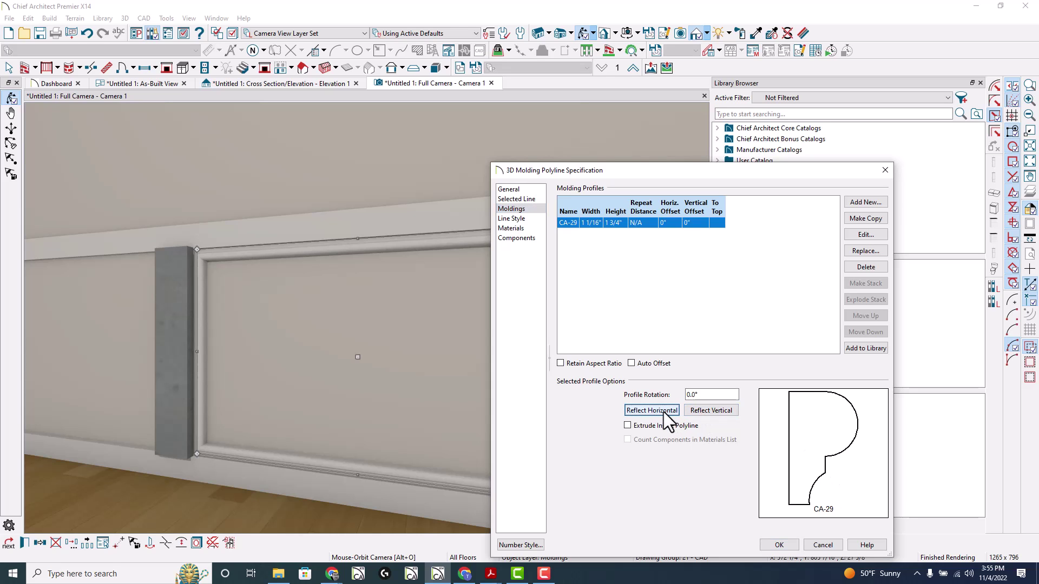
click(779, 545)
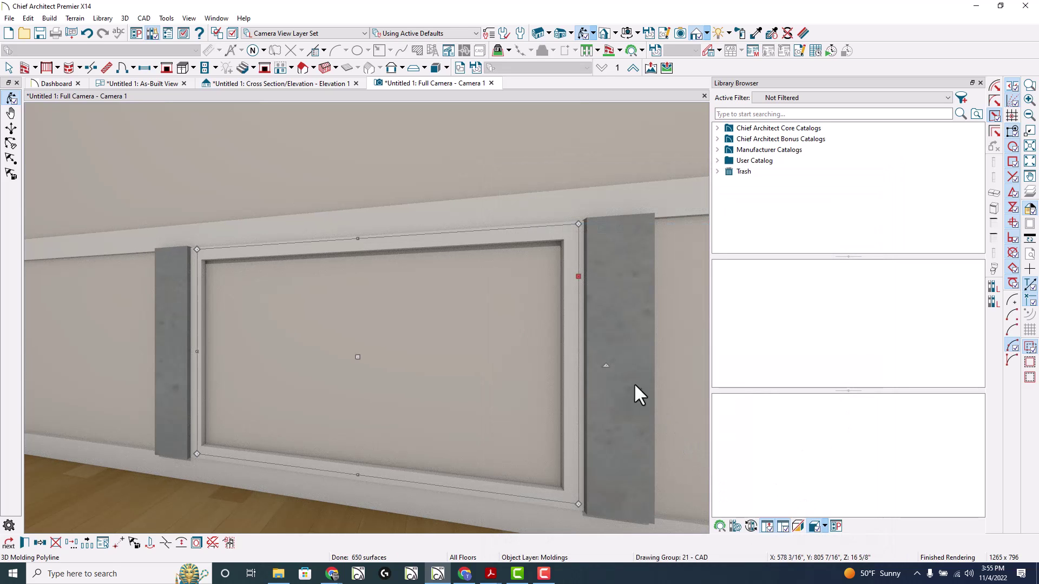
- Reflect the frame's CA-29 profile back horizontally and flip it vertically, then apply the change and deselect the molding
double_click(567, 322)
click(531, 209)
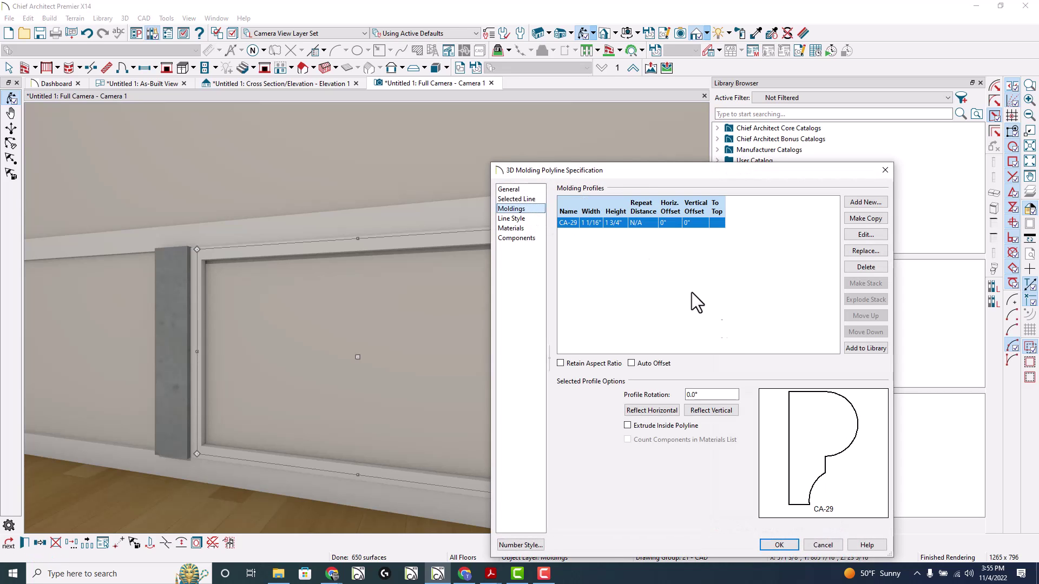
click(663, 414)
click(703, 411)
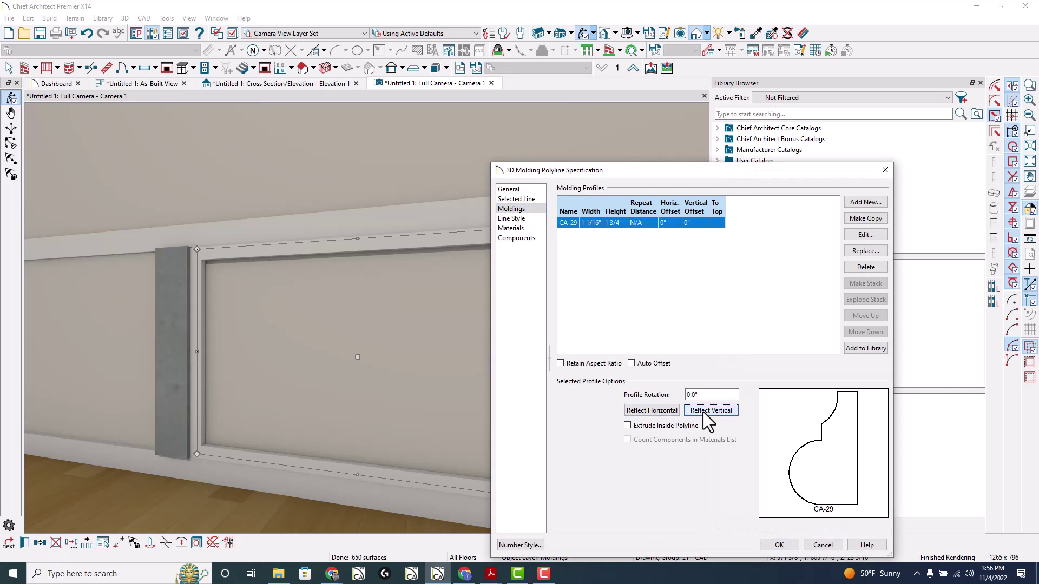
click(703, 411)
click(703, 411)
click(780, 544)
key(Escape)
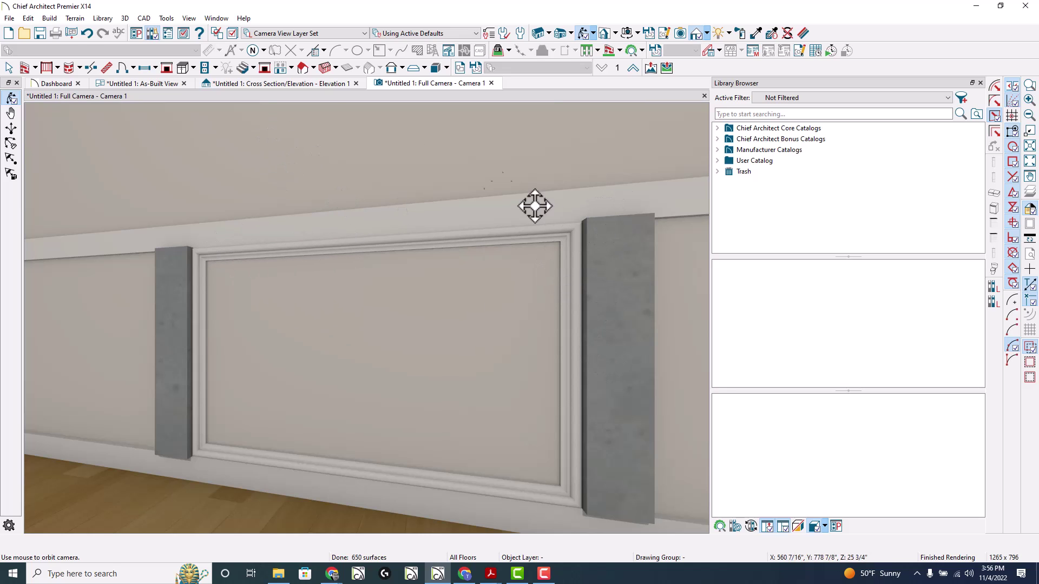
- Check the molding polyline's position against the wall and stiles in the plan, then examine the panel obliquely in the camera view
click(293, 84)
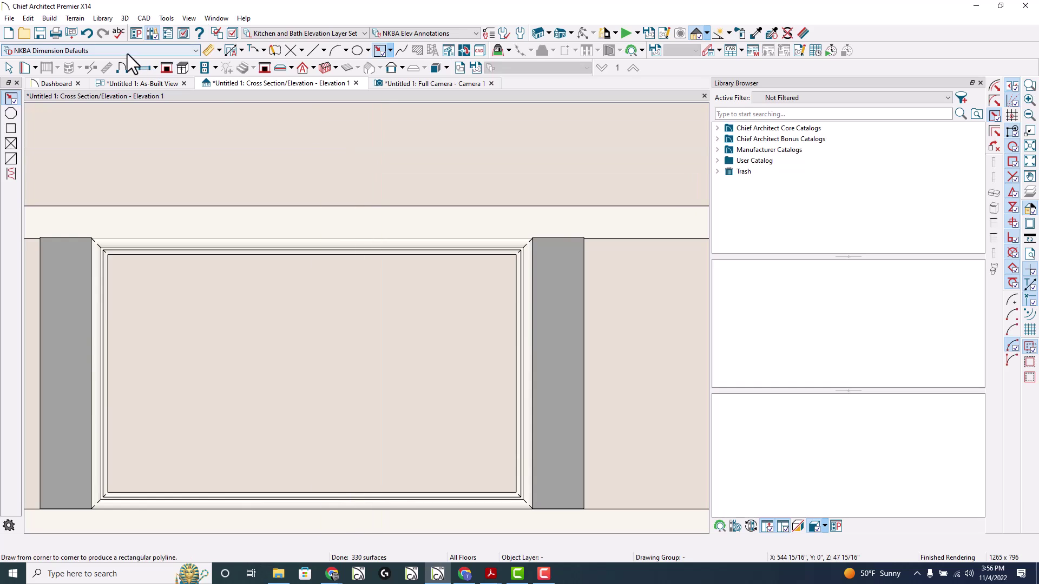
click(136, 84)
scroll(390, 199, up, 5)
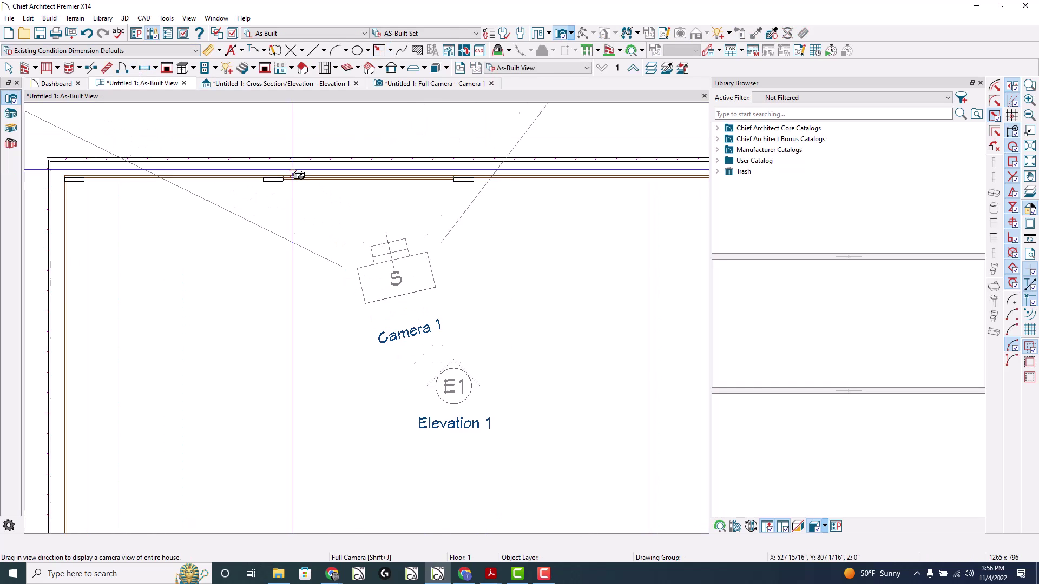
key(space)
click(312, 195)
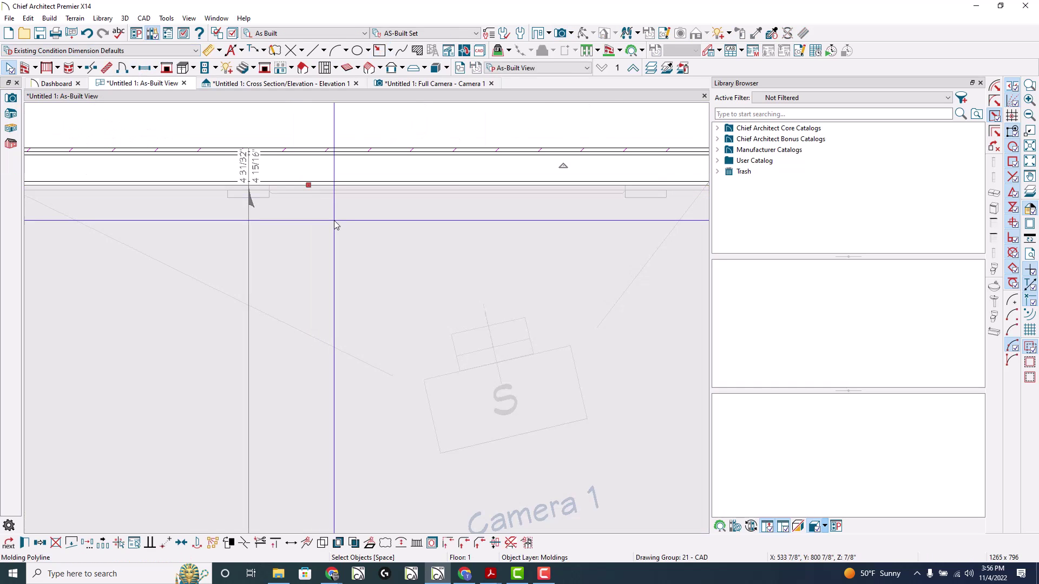
click(334, 191)
scroll(335, 190, down, 3)
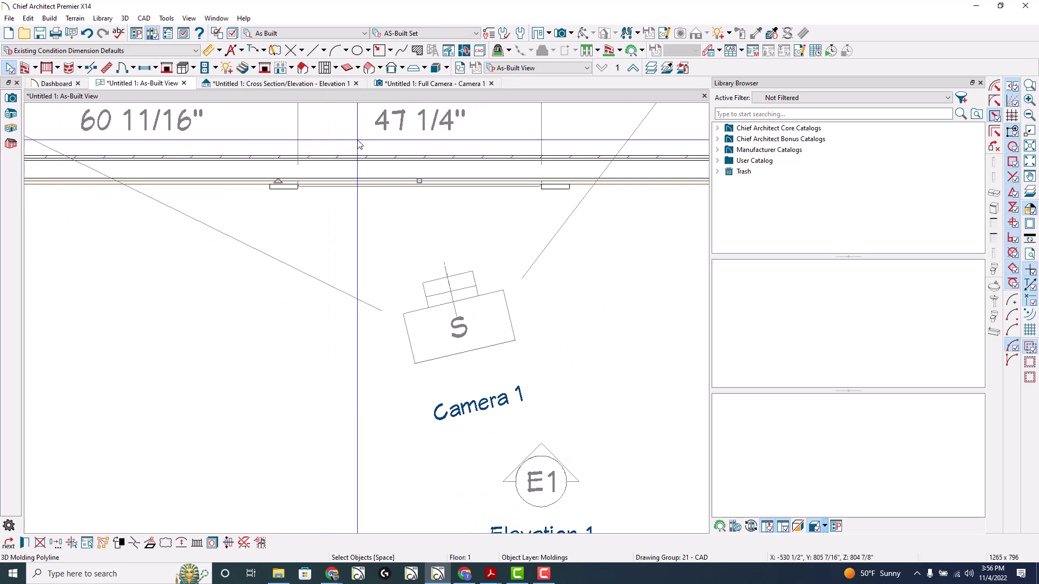
click(414, 83)
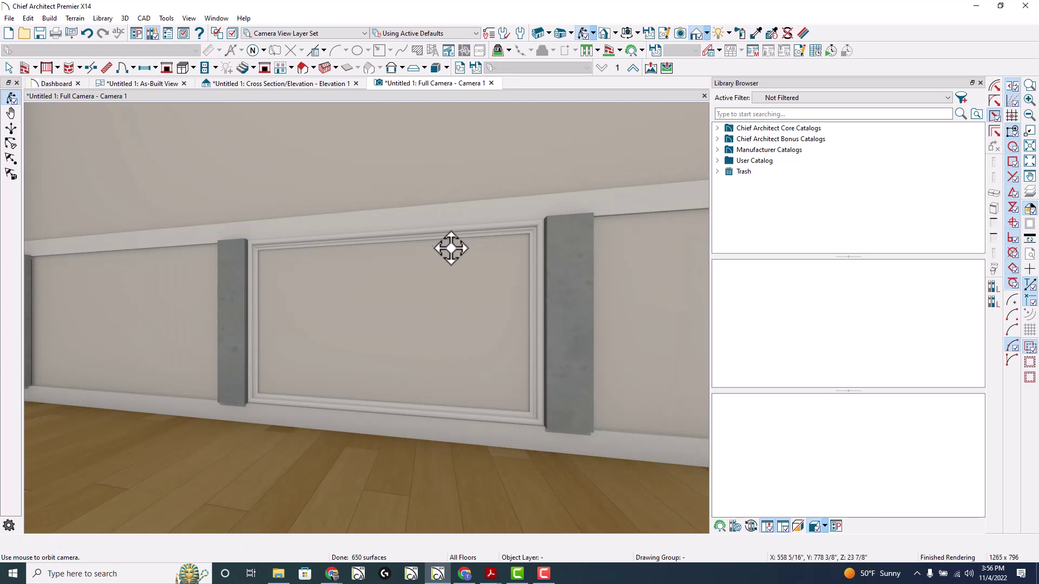
drag(449, 246, 417, 250)
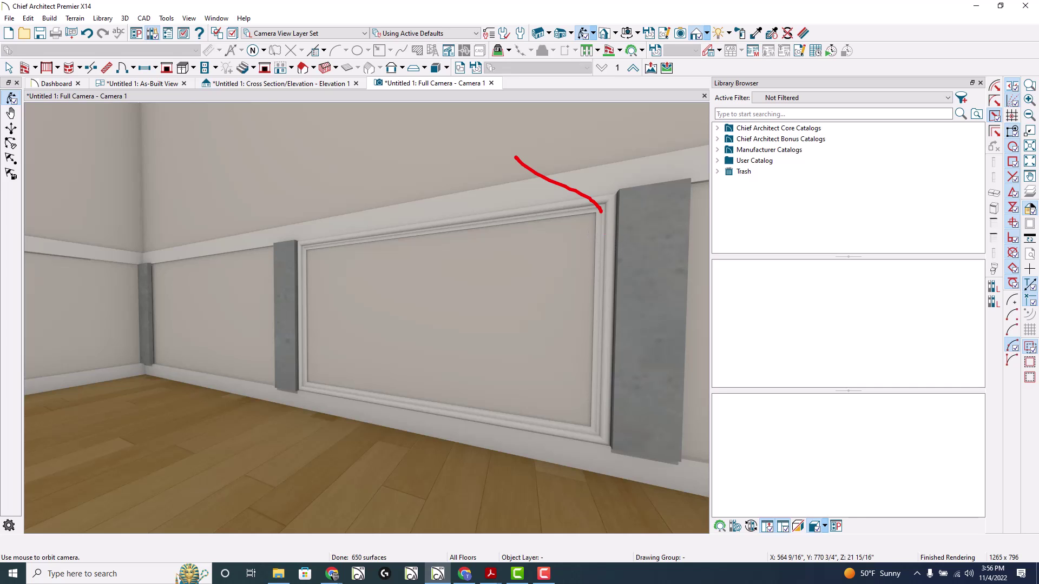
drag(312, 239, 511, 175)
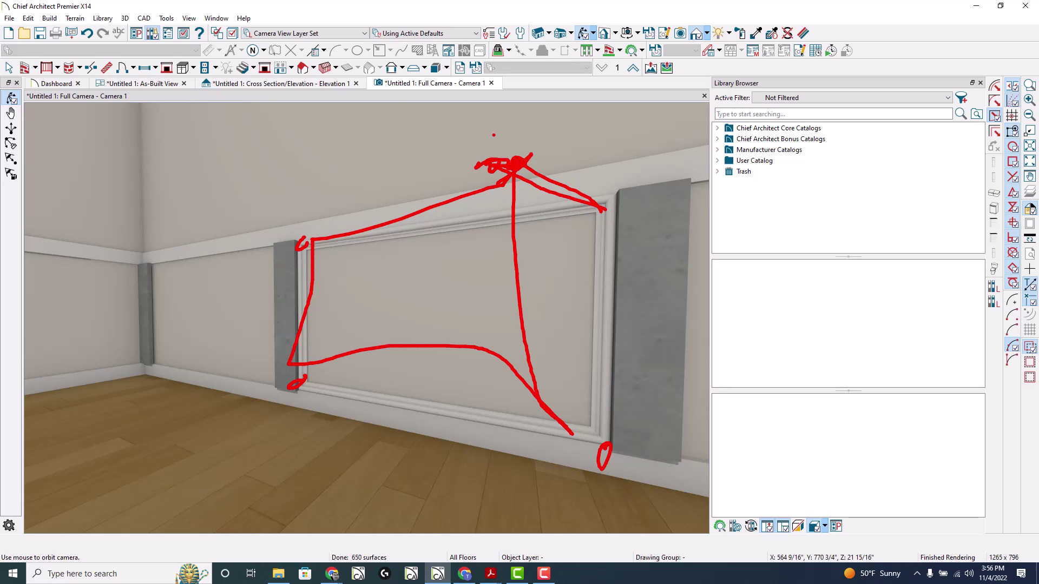
- Return to the as-built plan and check its general plan defaults, including the snap grid and reference grid settings
click(332, 82)
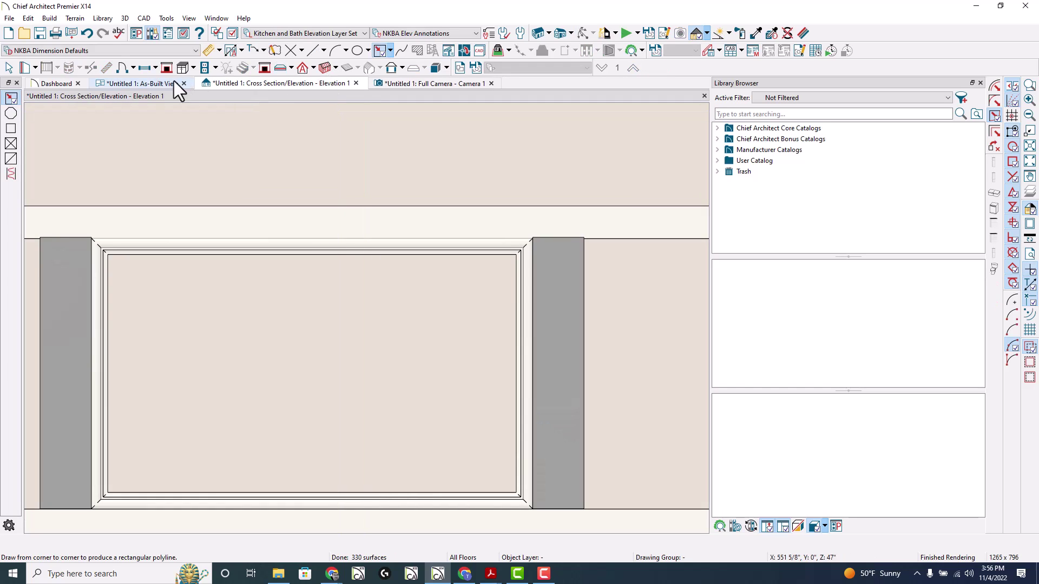
click(178, 81)
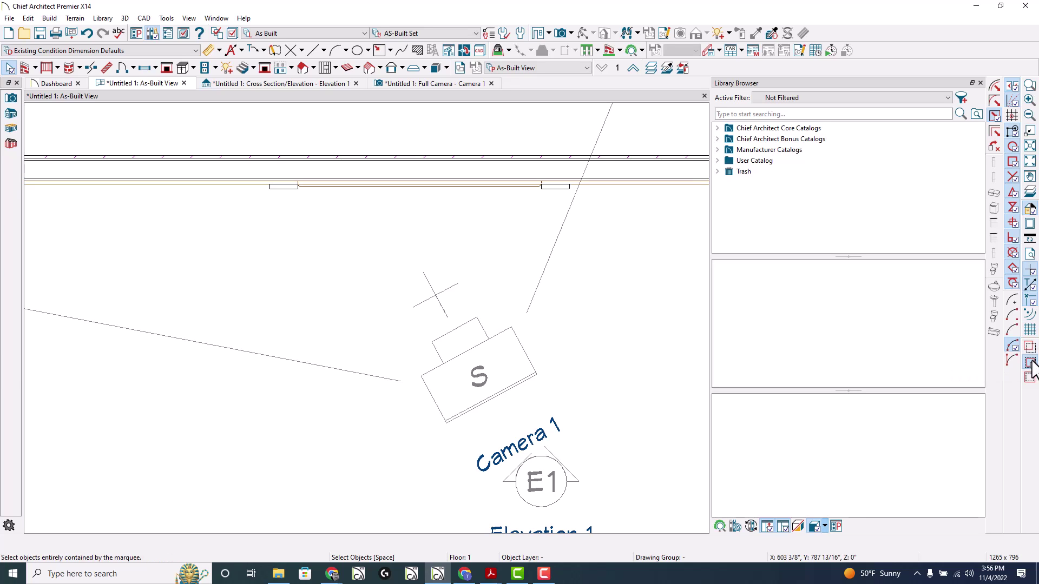
double_click(9, 66)
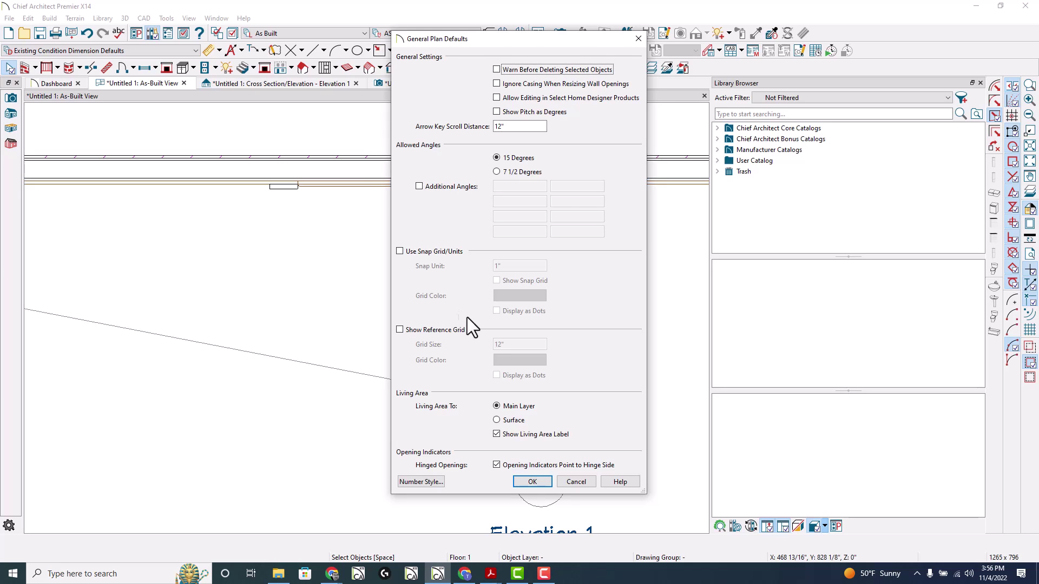
key(Escape)
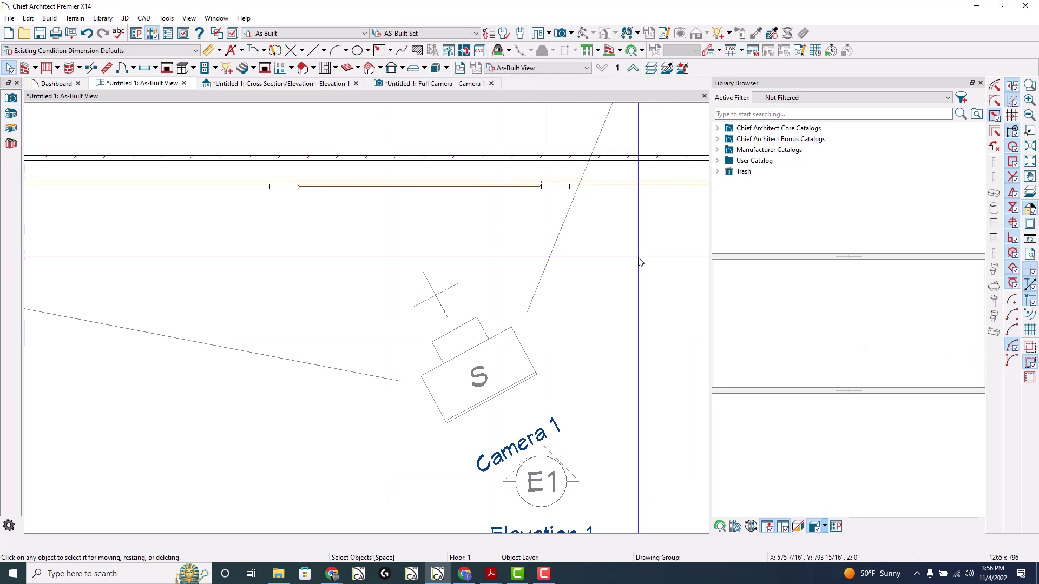
- Copy the 3D molding frame along the wall in the plan into the bay between the room corner and the neighboring stile
drag(287, 217, 341, 290)
scroll(563, 187, down, 1)
scroll(560, 190, down, 1)
click(29, 548)
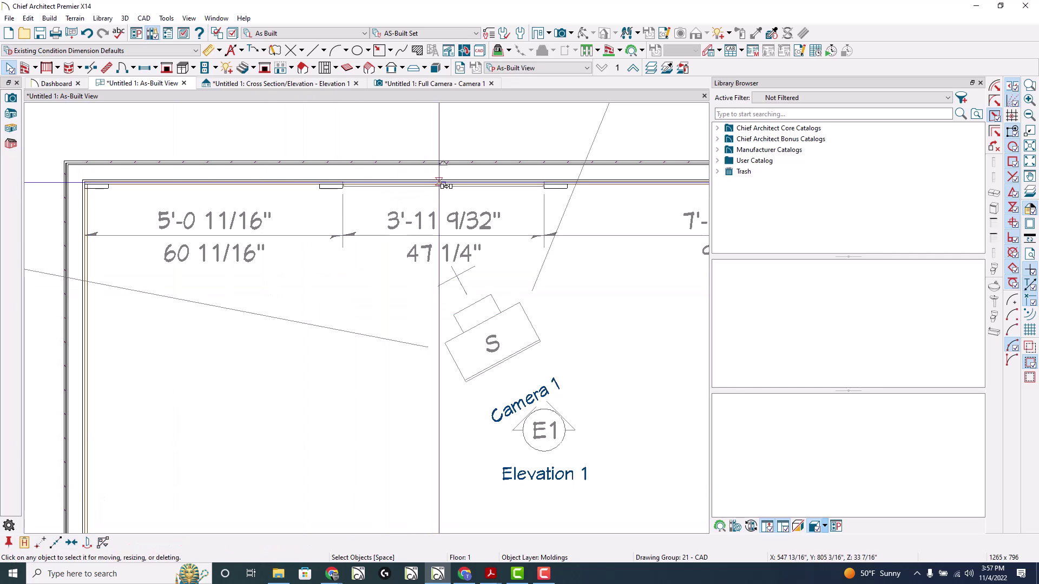
drag(221, 186, 213, 186)
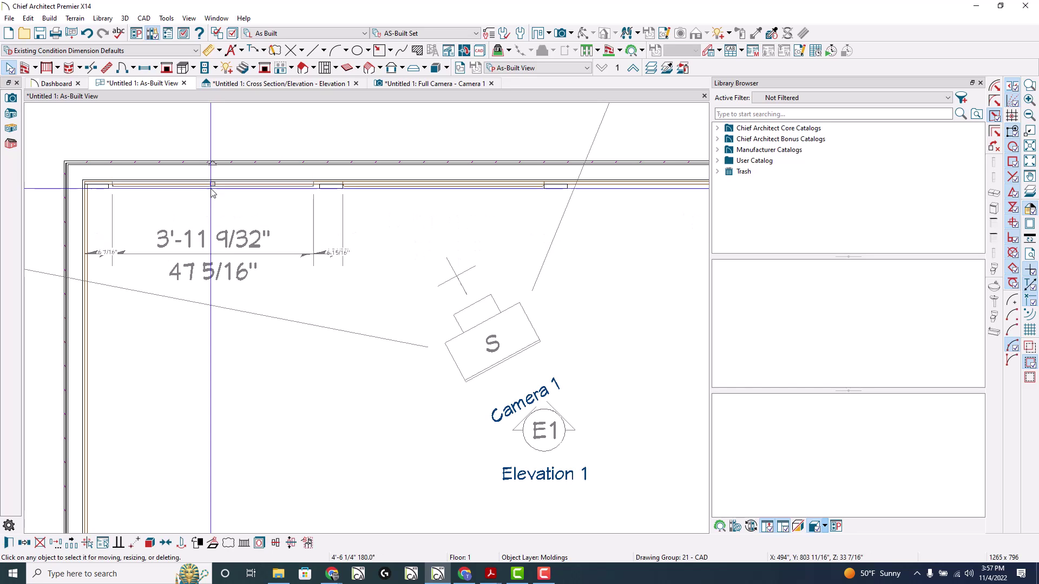
- Stretch both sides of the copied molding frame to the adjacent stiles in the wall elevation, making it 49 9/16" wide
click(319, 82)
scroll(578, 237, down, 3)
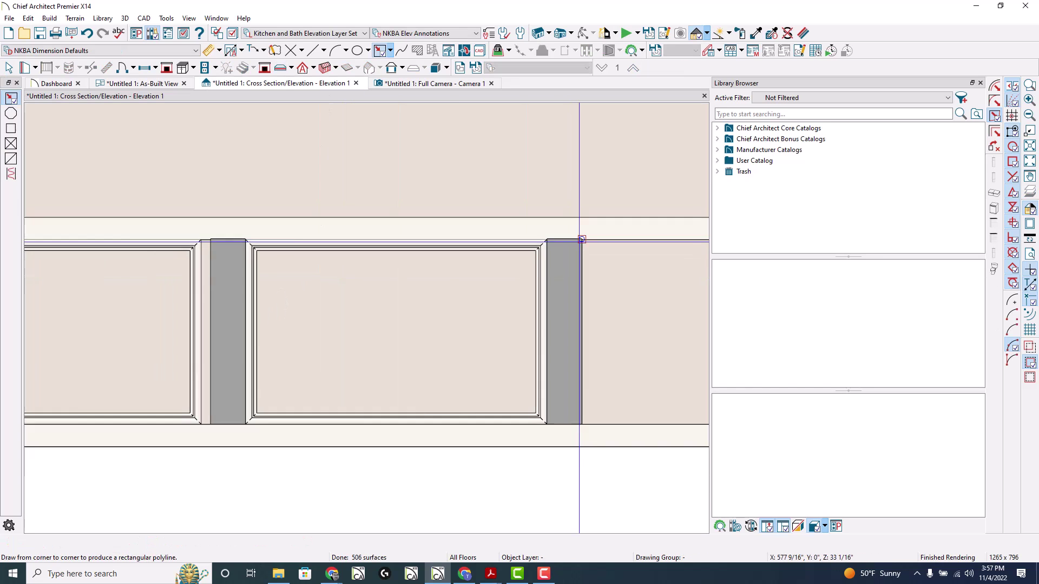
scroll(43, 294, up, 3)
key(space)
click(48, 294)
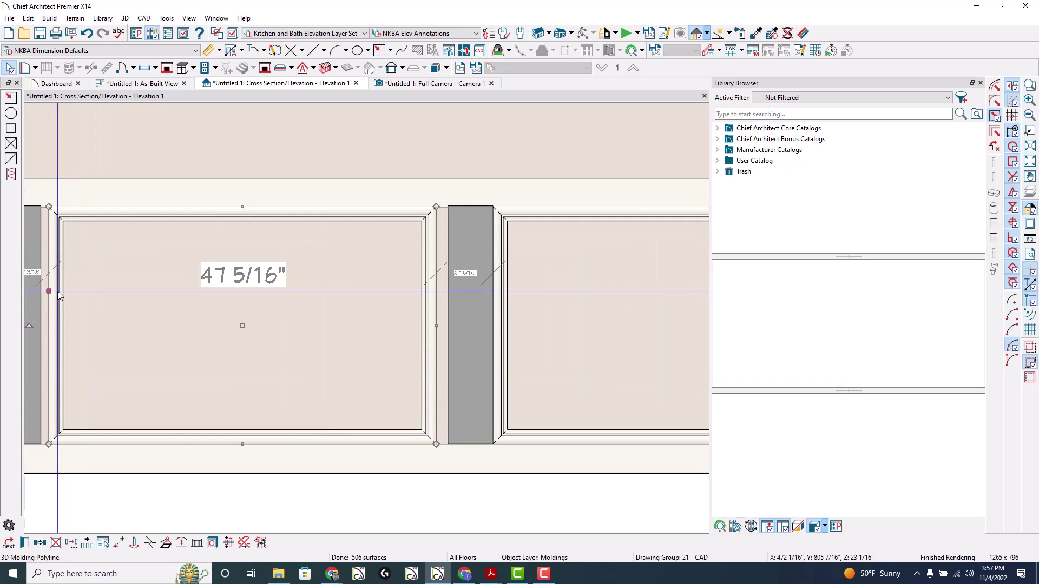
click(42, 291)
drag(41, 291, 447, 323)
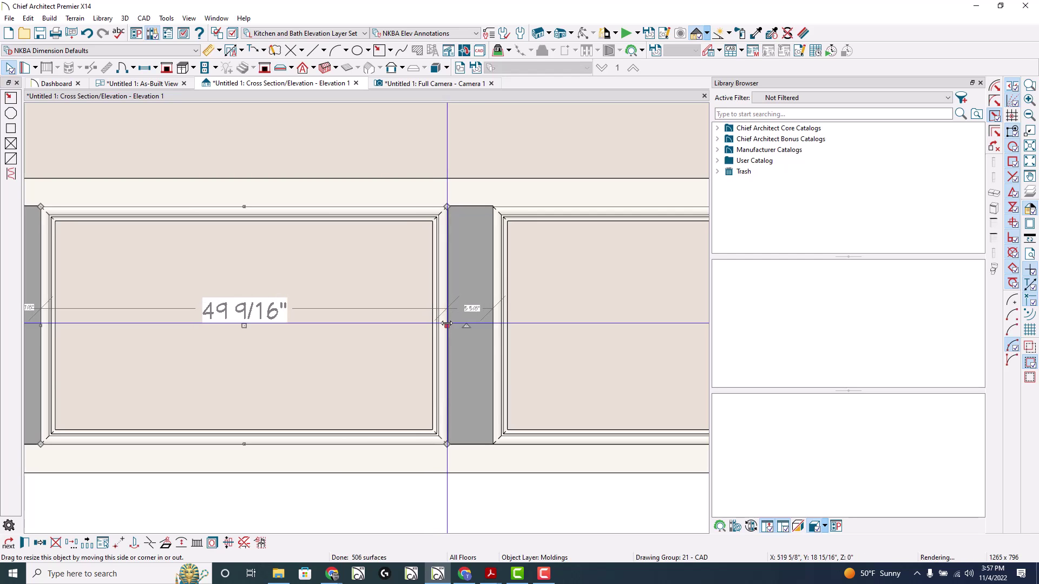
- Copy the corner bay's molding frame to the empty wall section just beyond the third stile in the elevation
scroll(186, 204, down, 3)
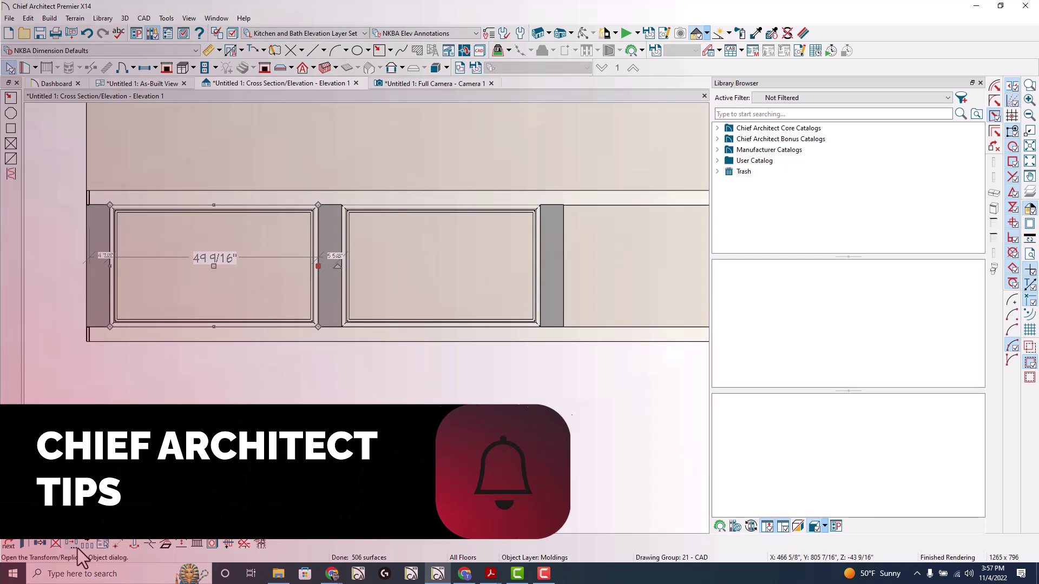
click(214, 264)
drag(214, 264, 678, 274)
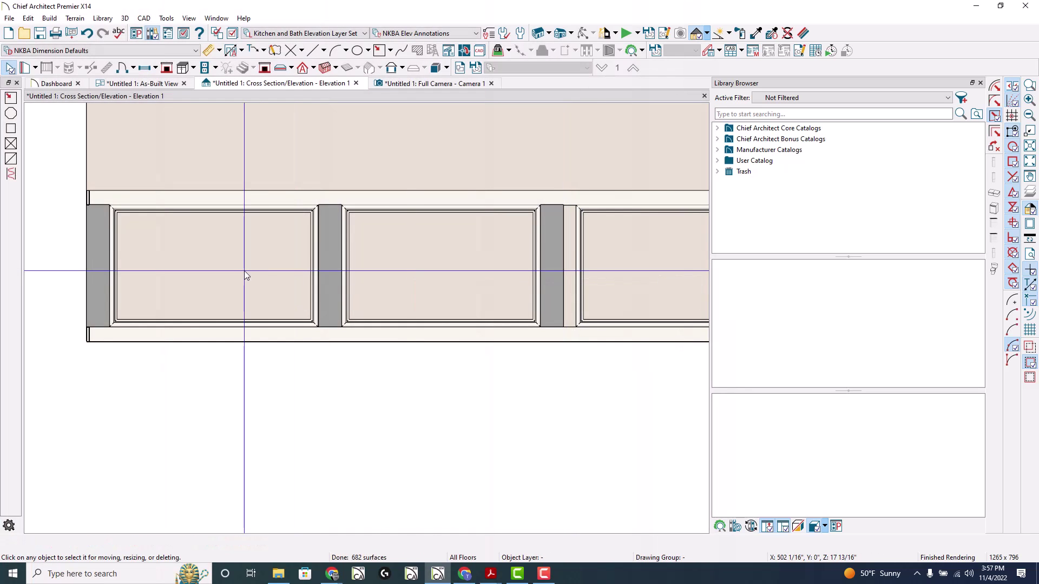
middle_drag(242, 271, 347, 384)
scroll(347, 383, down, 1)
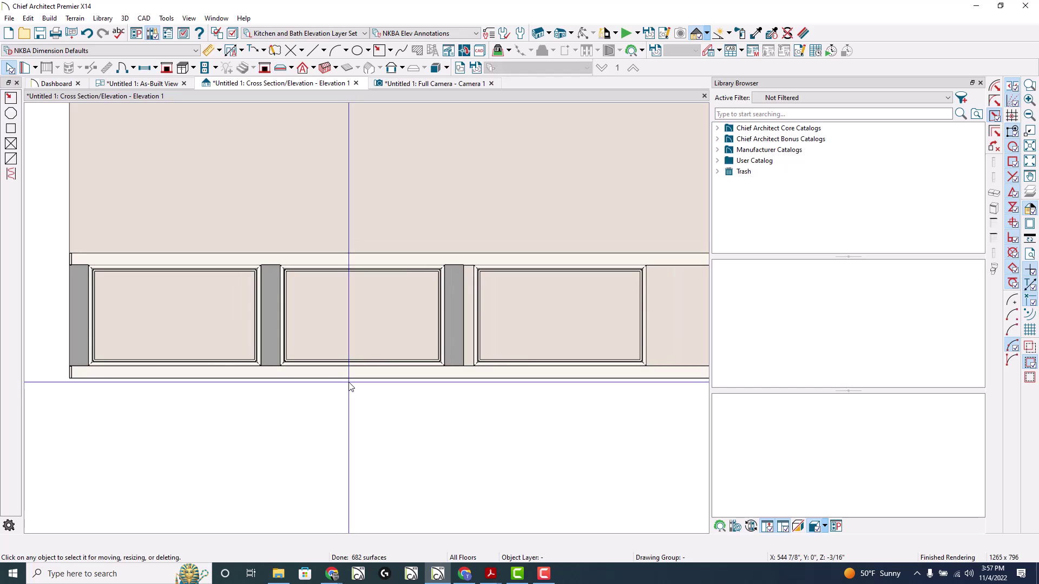